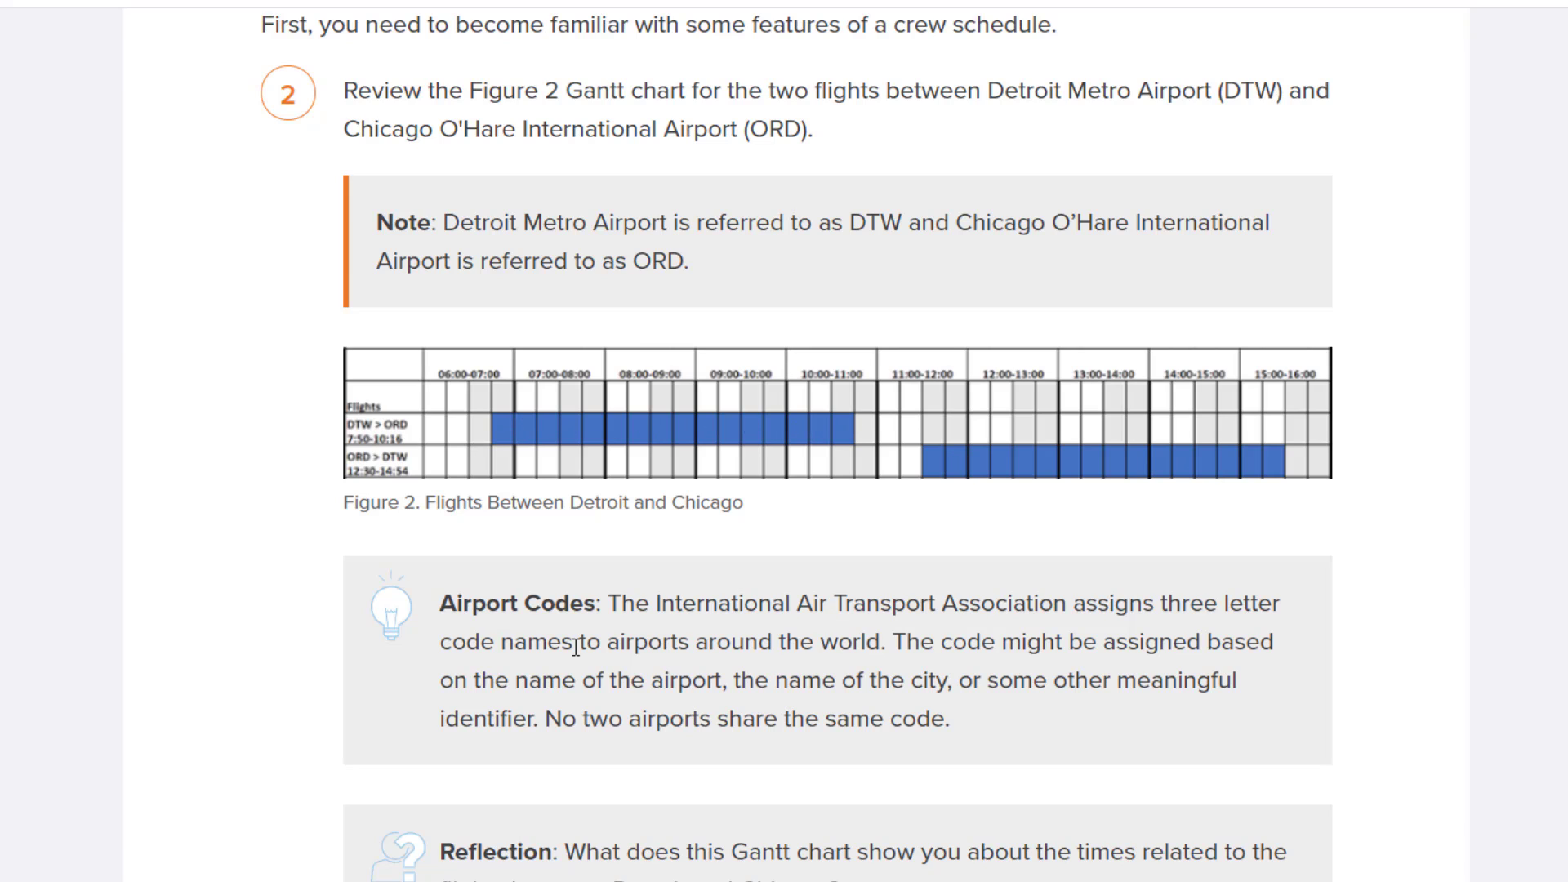
- Scroll the lesson to the quarter-hour time-slot rules and step 4's Figure 5 flights chart
scroll(571, 662, down, 3)
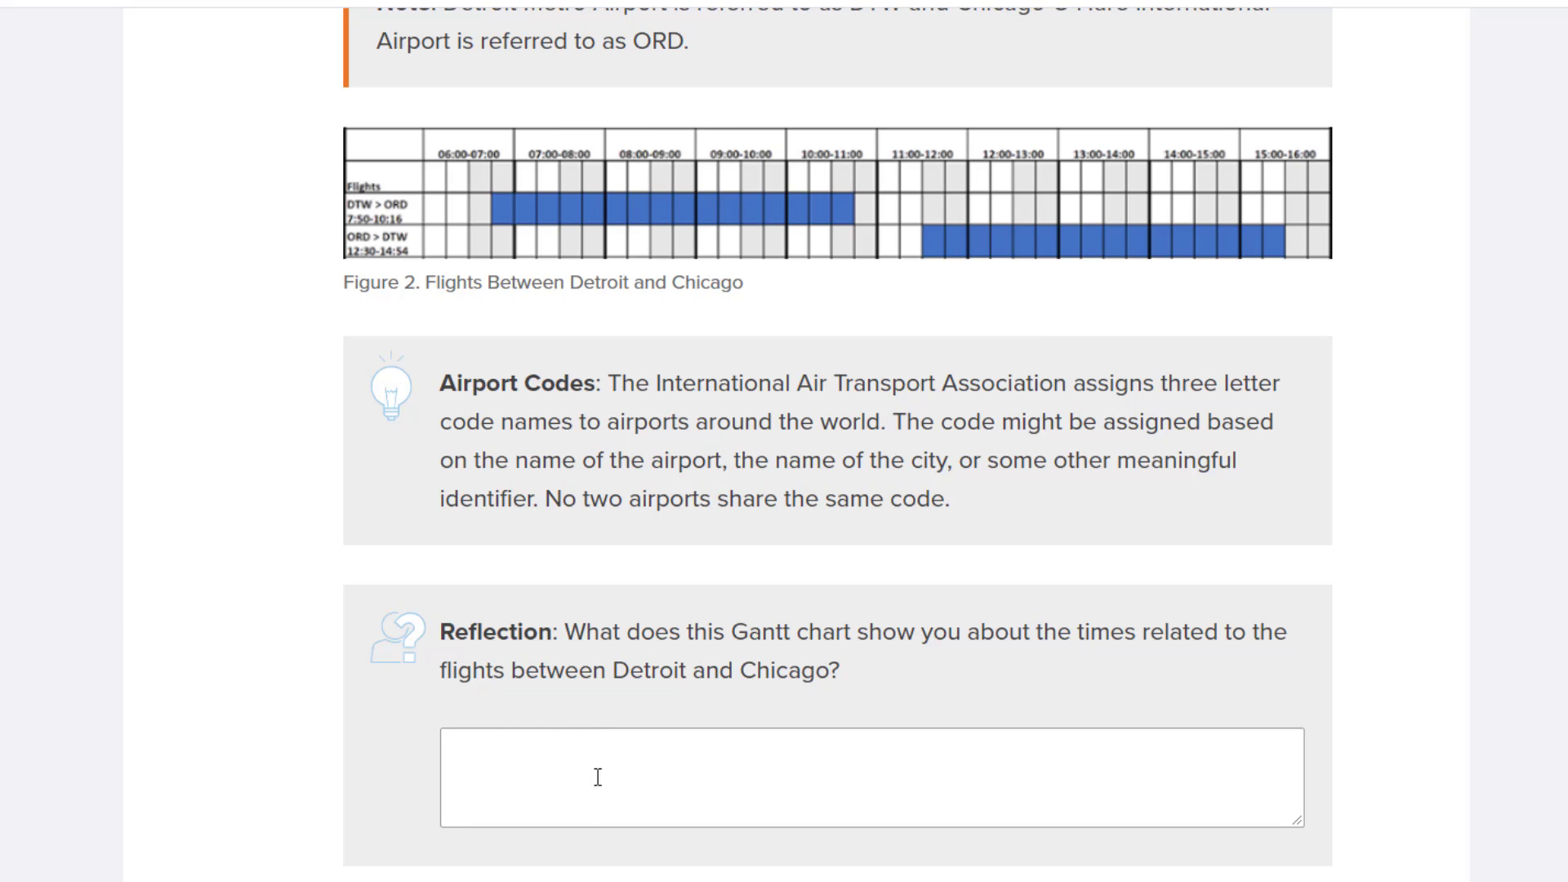
scroll(543, 777, down, 10)
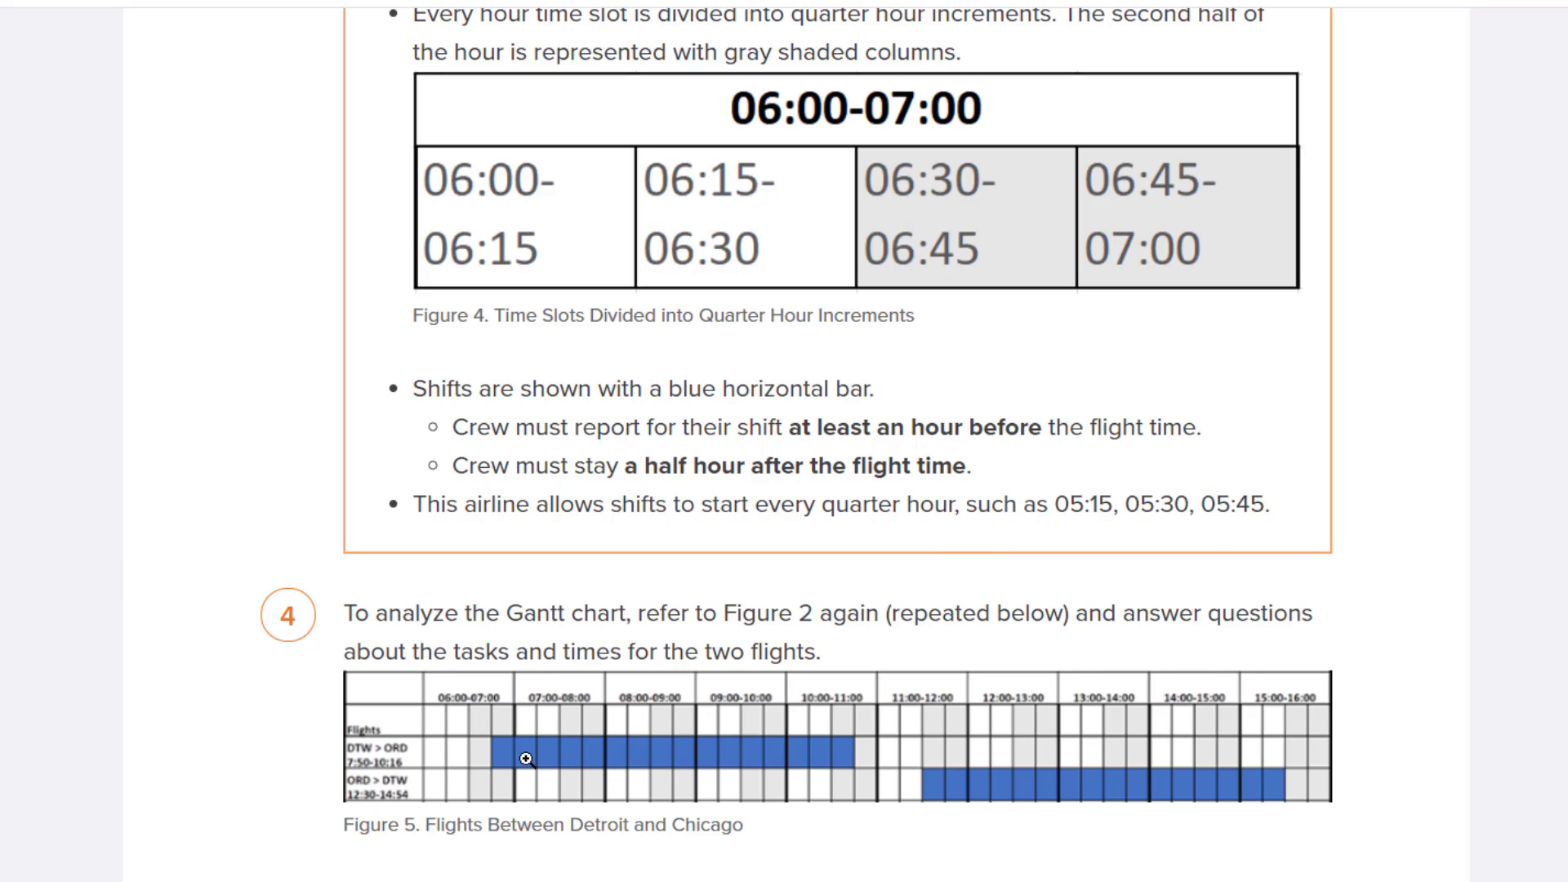
- Scroll down to the step 4 questions and the crew schedule spreadsheet link
scroll(615, 758, down, 5)
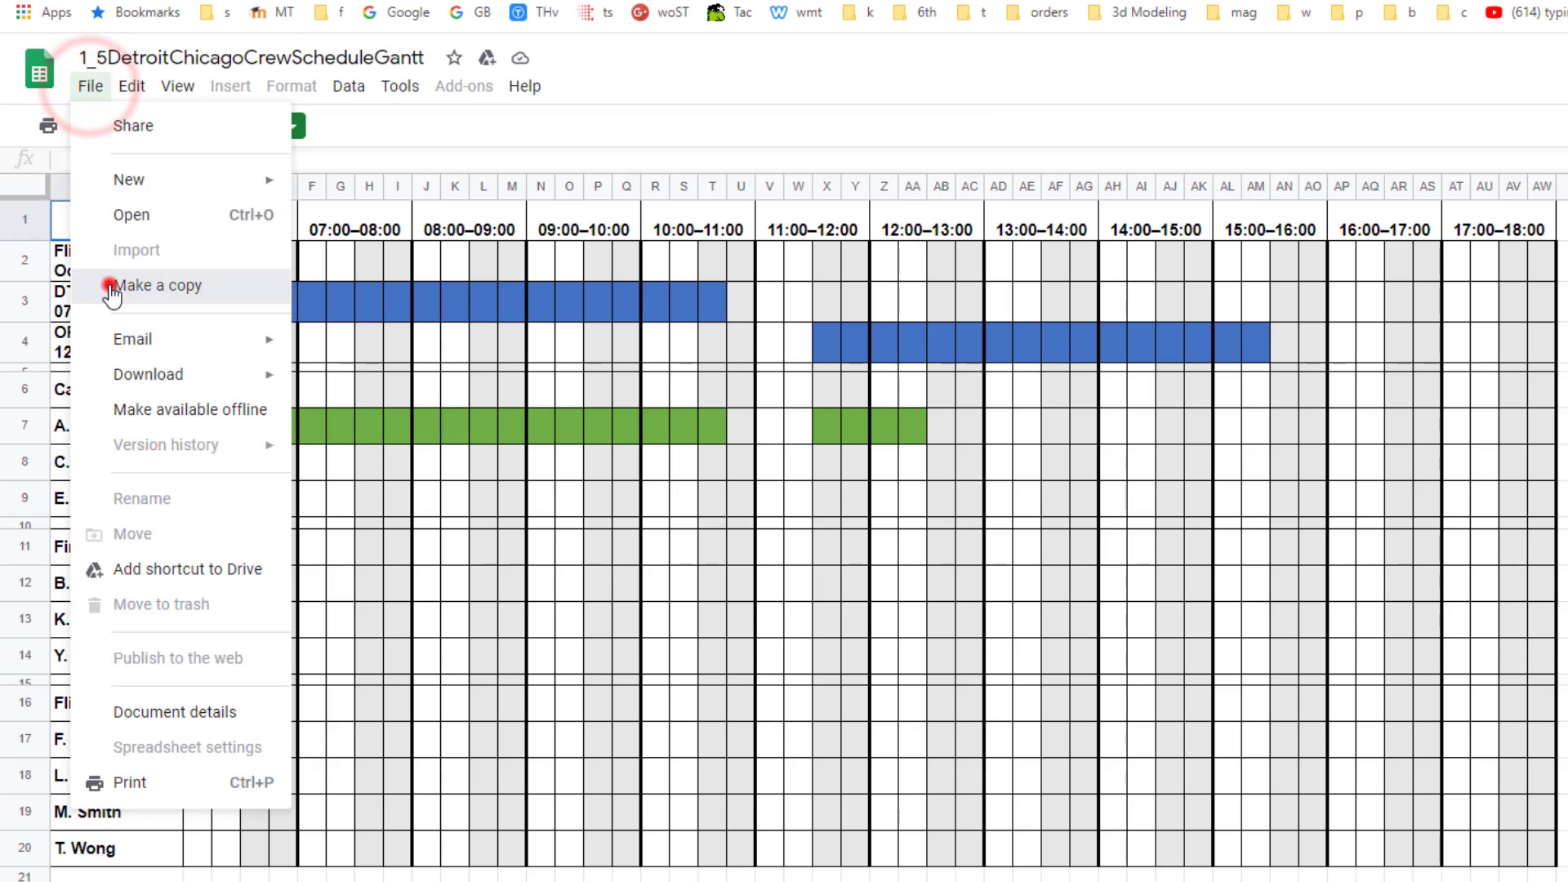
- Save an editable copy named your initials plus DetroitChicagoCrewScheduleGantt, then close the view-only original
click(106, 286)
click(980, 498)
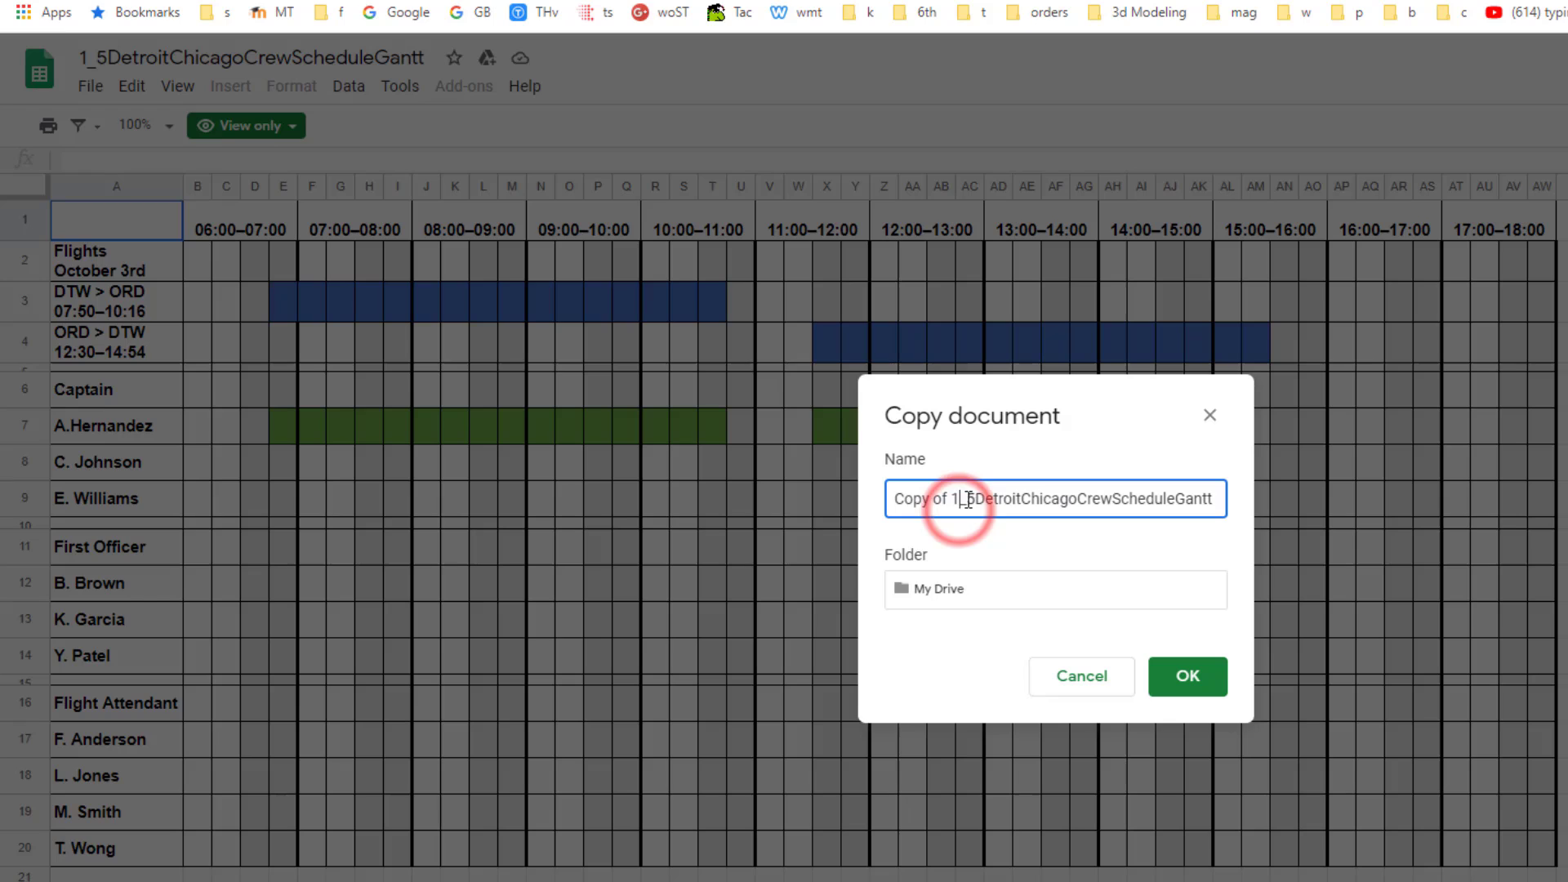
drag(982, 496, 817, 495)
text(mdh)
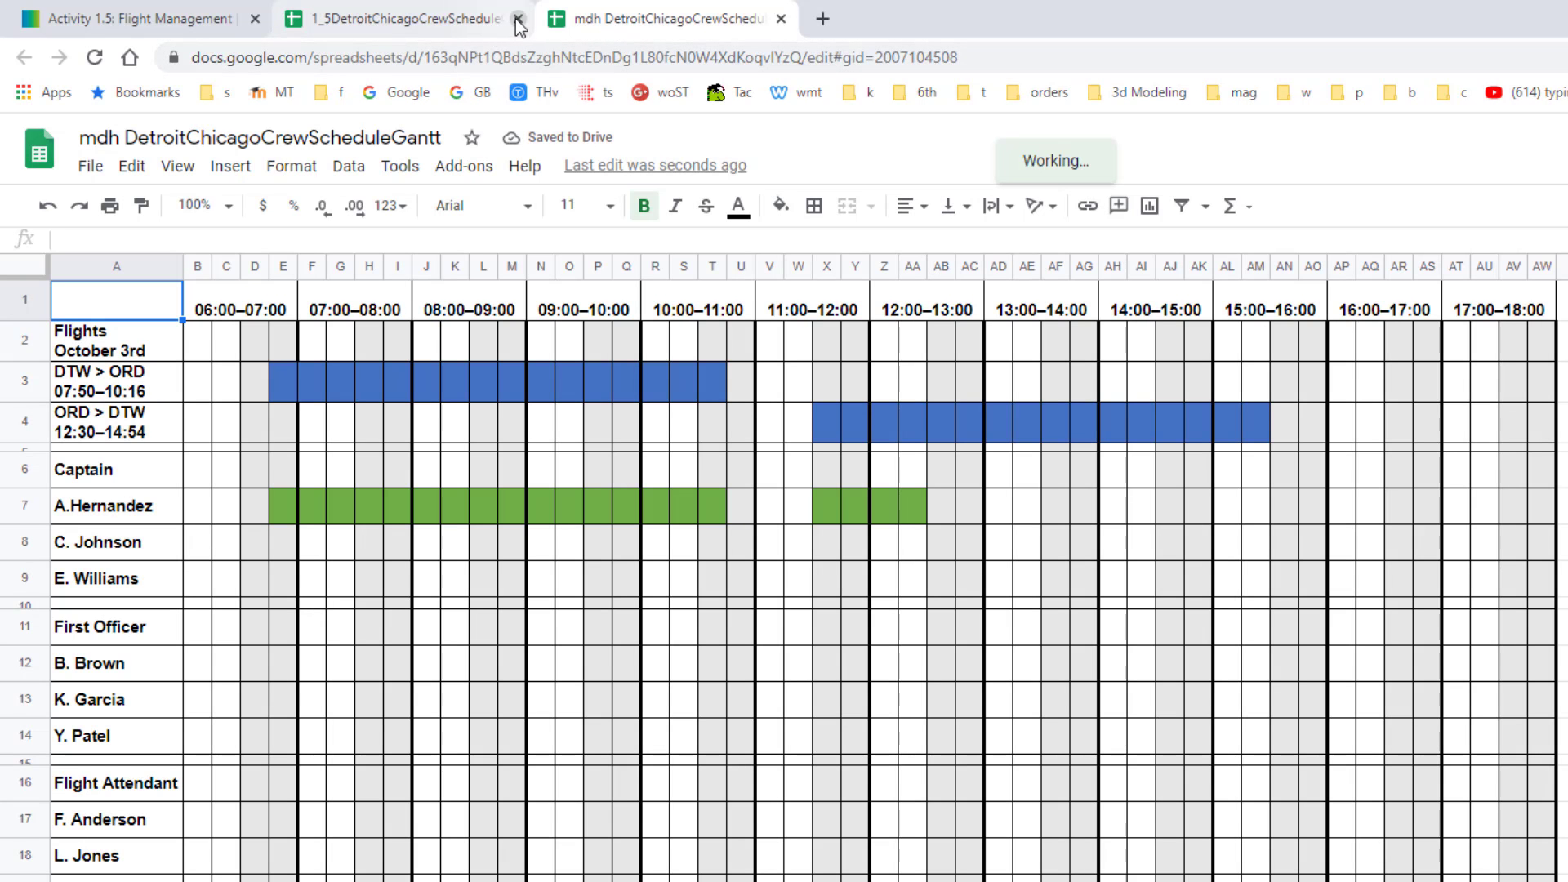
click(518, 18)
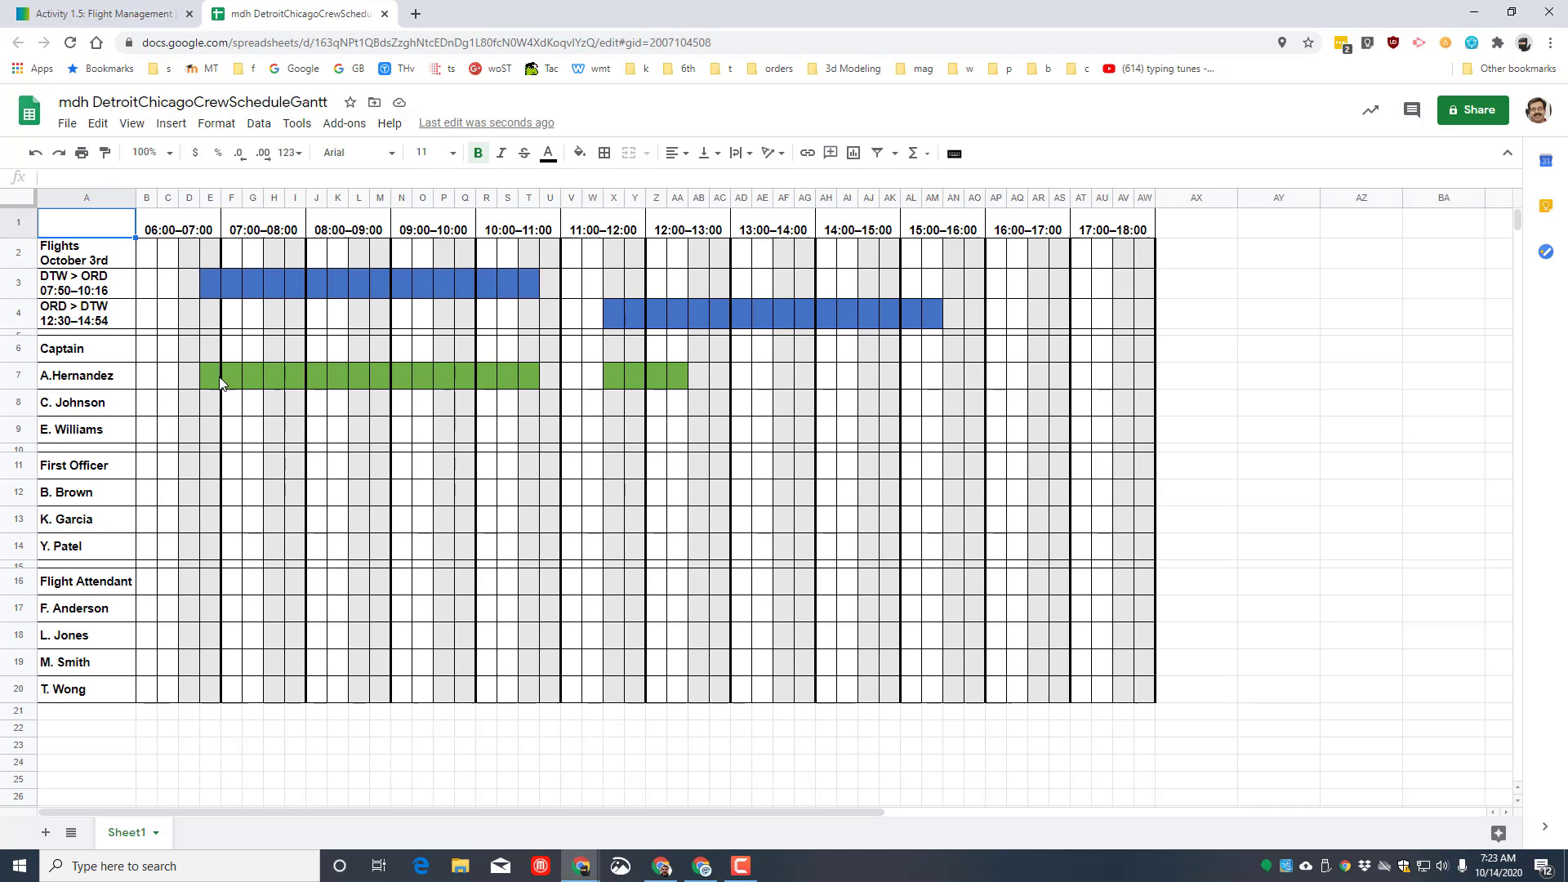
- Return to Activity 1.5 and bring up Figure 6 and the Crew Scheduling Rules
click(99, 16)
scroll(775, 404, down, 5)
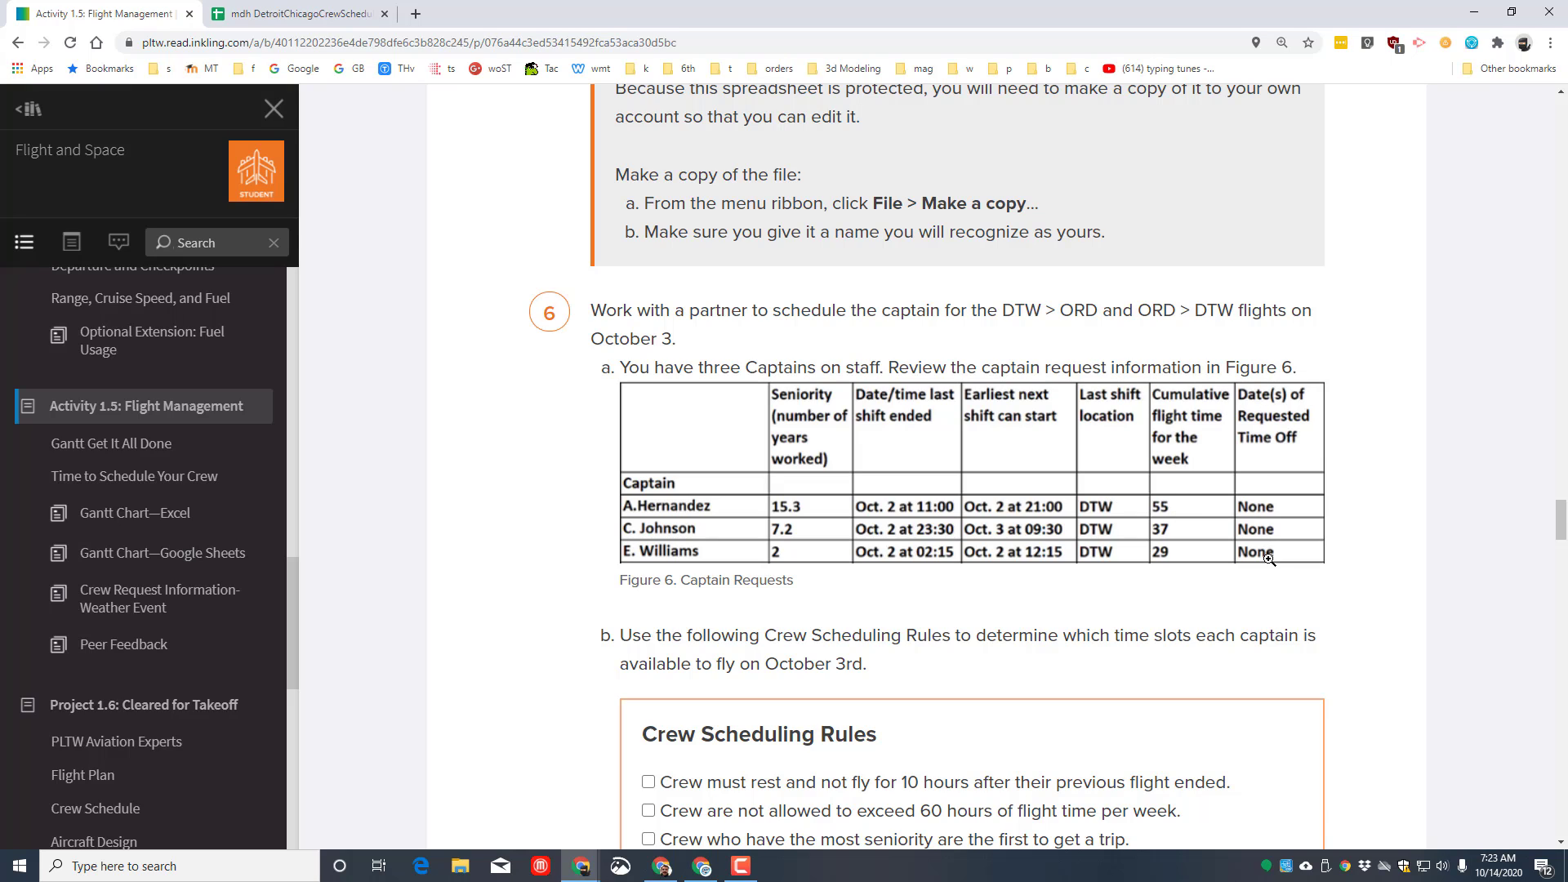
scroll(945, 529, down, 4)
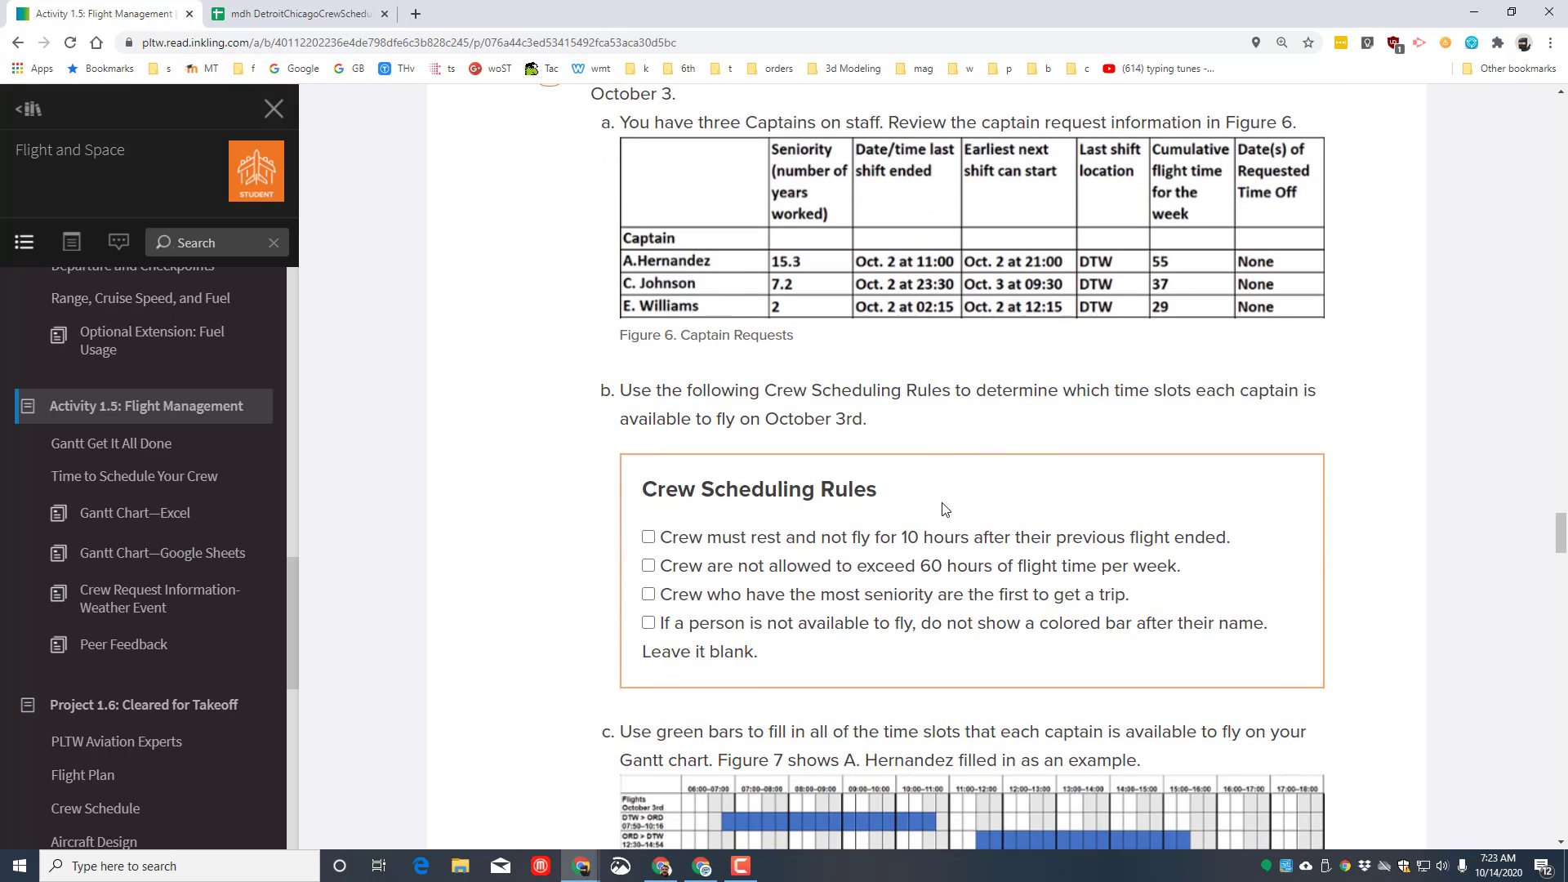
mouse_move(599, 408)
mouse_down()
mouse_move(1336, 614)
mouse_move(1360, 406)
mouse_up()
drag(590, 414, 1377, 414)
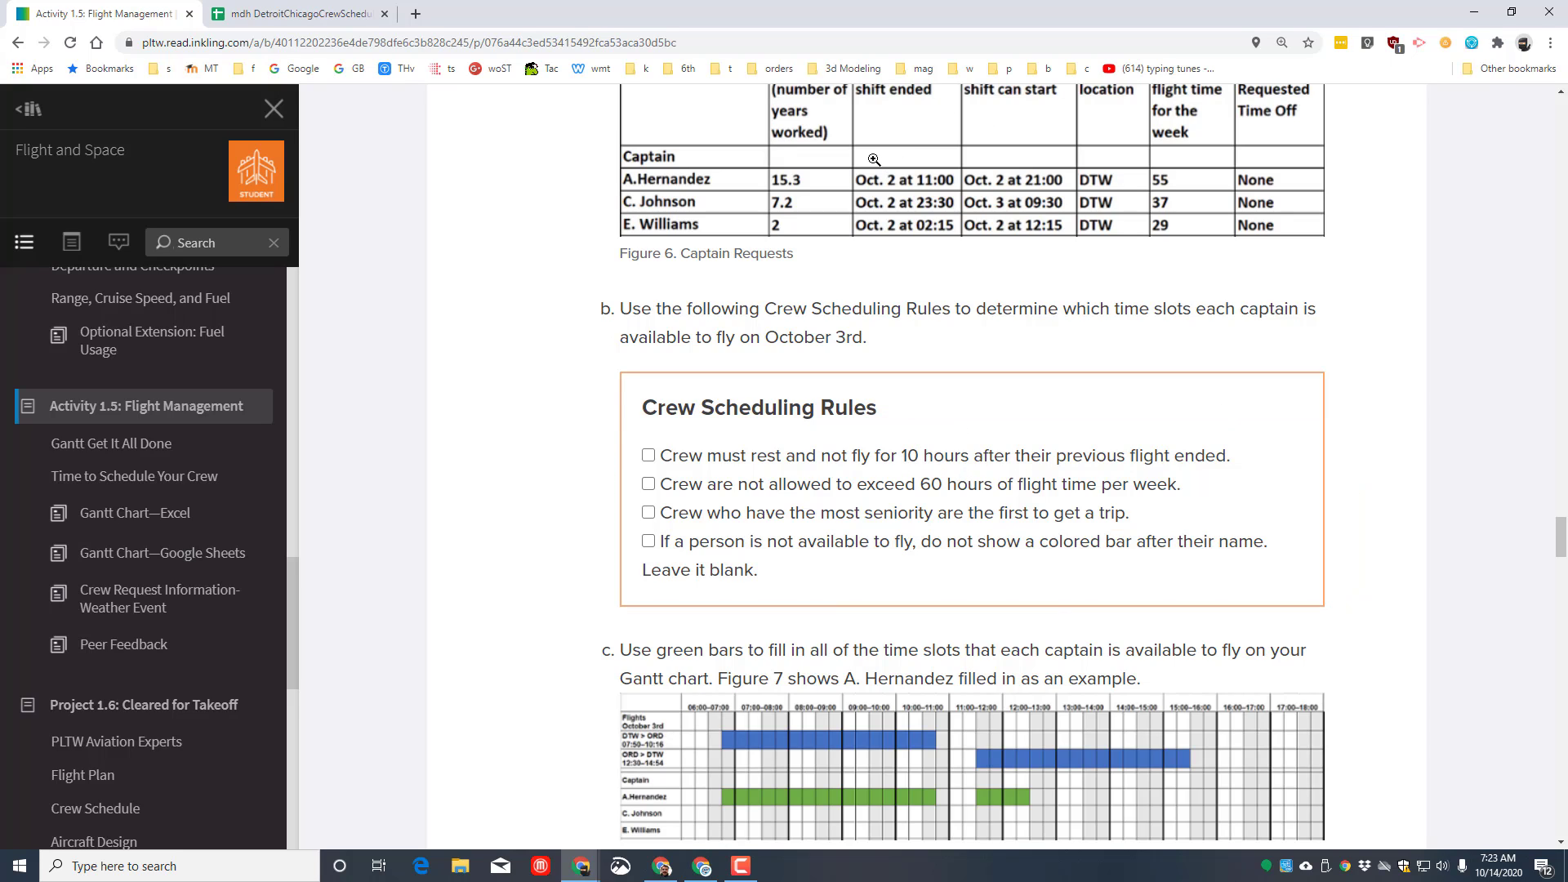
scroll(892, 192, up, 1)
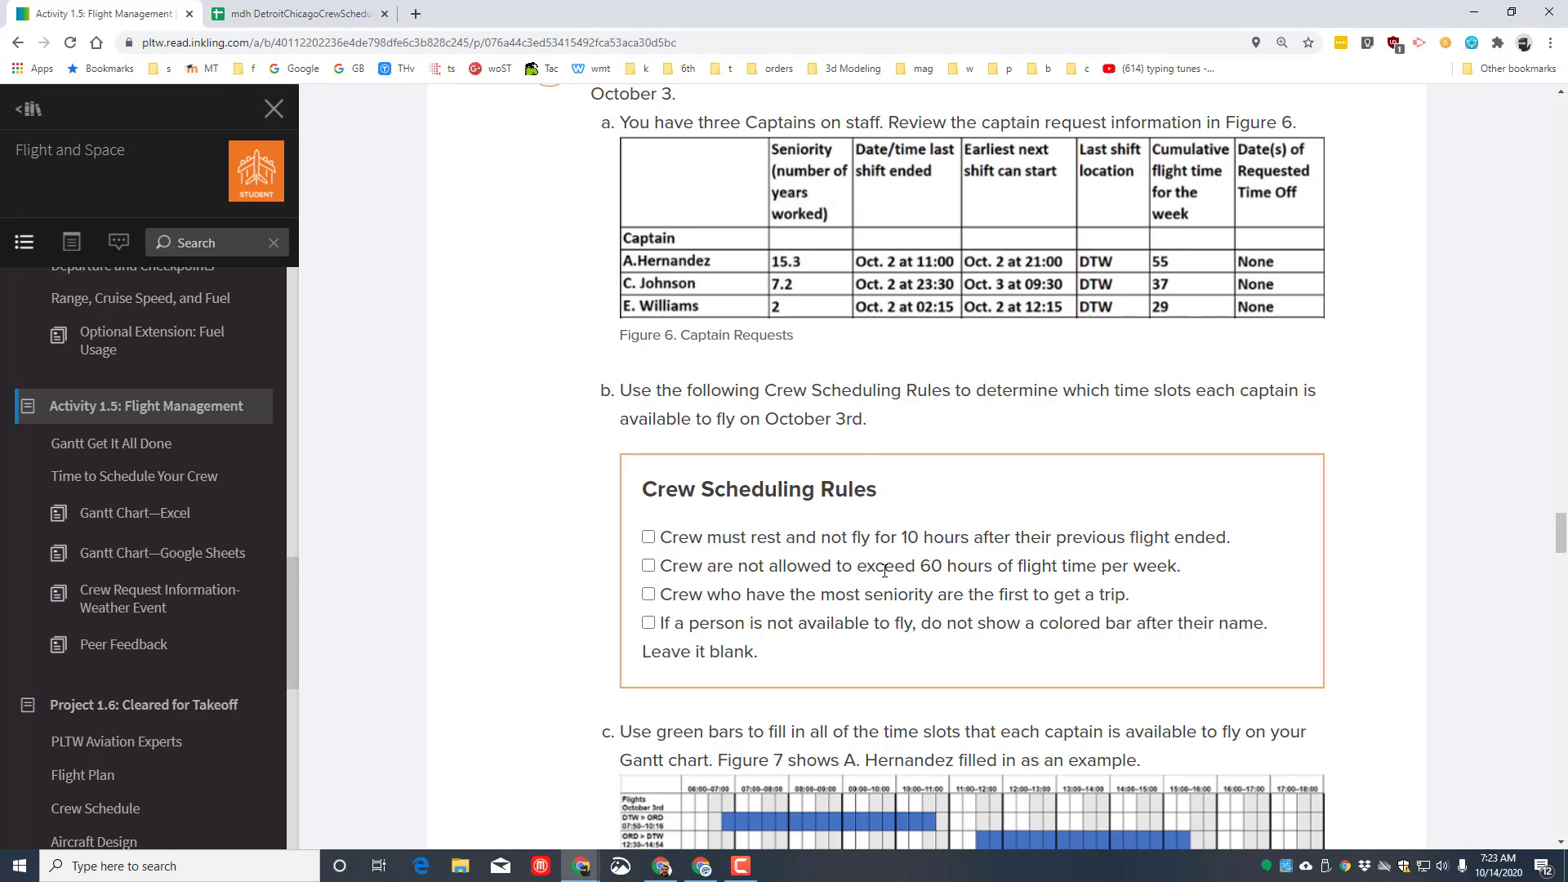
- Review Figure 7's A. Hernandez example and the captain table, then return to the copied spreadsheet
scroll(876, 561, down, 6)
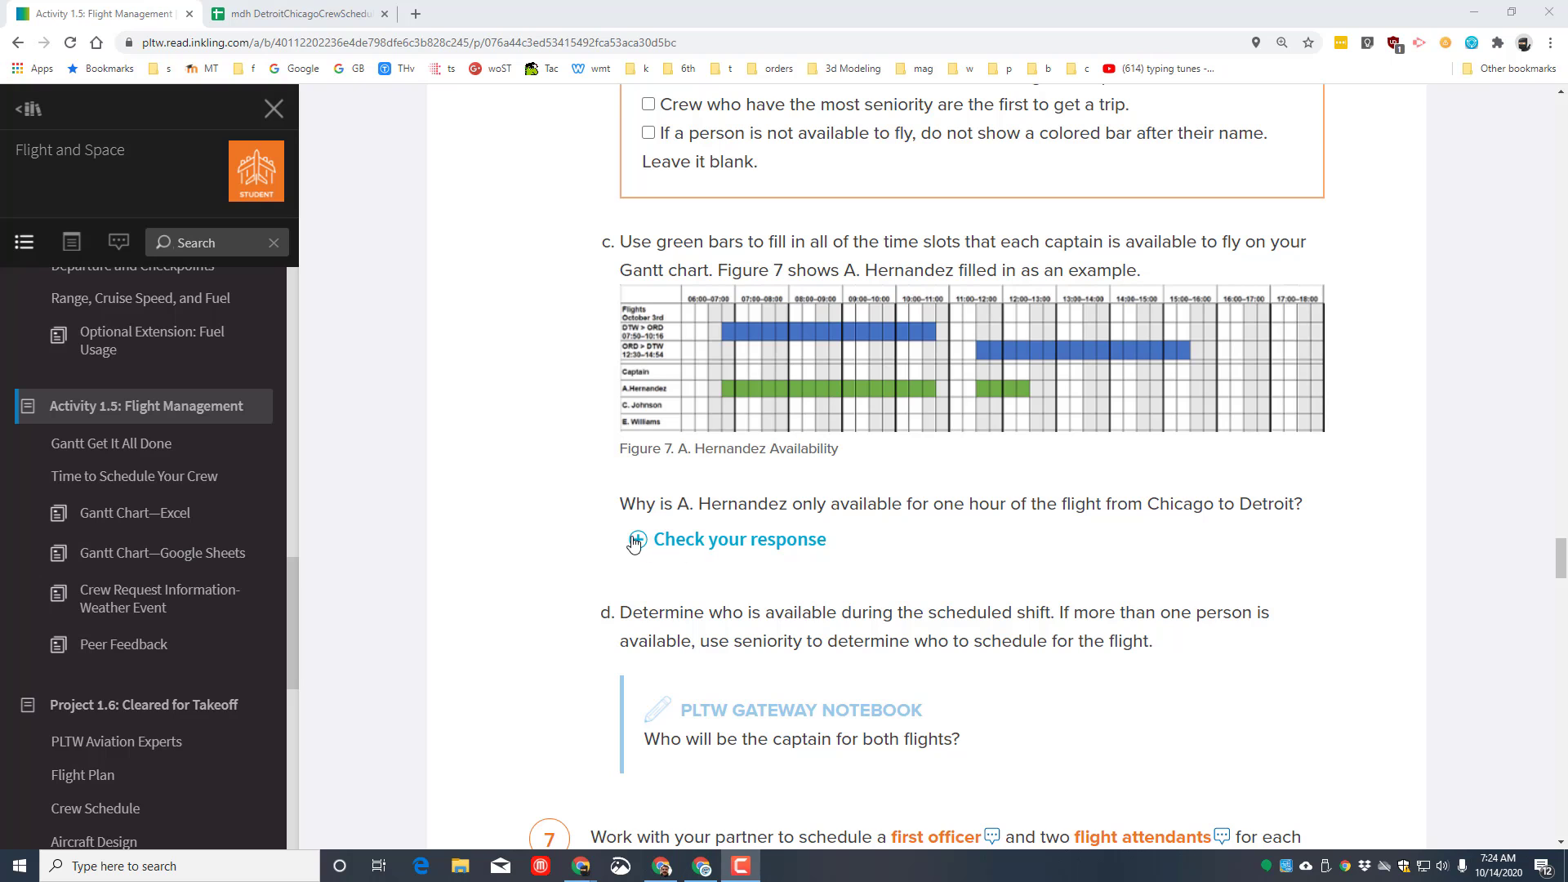
scroll(651, 466, down, 3)
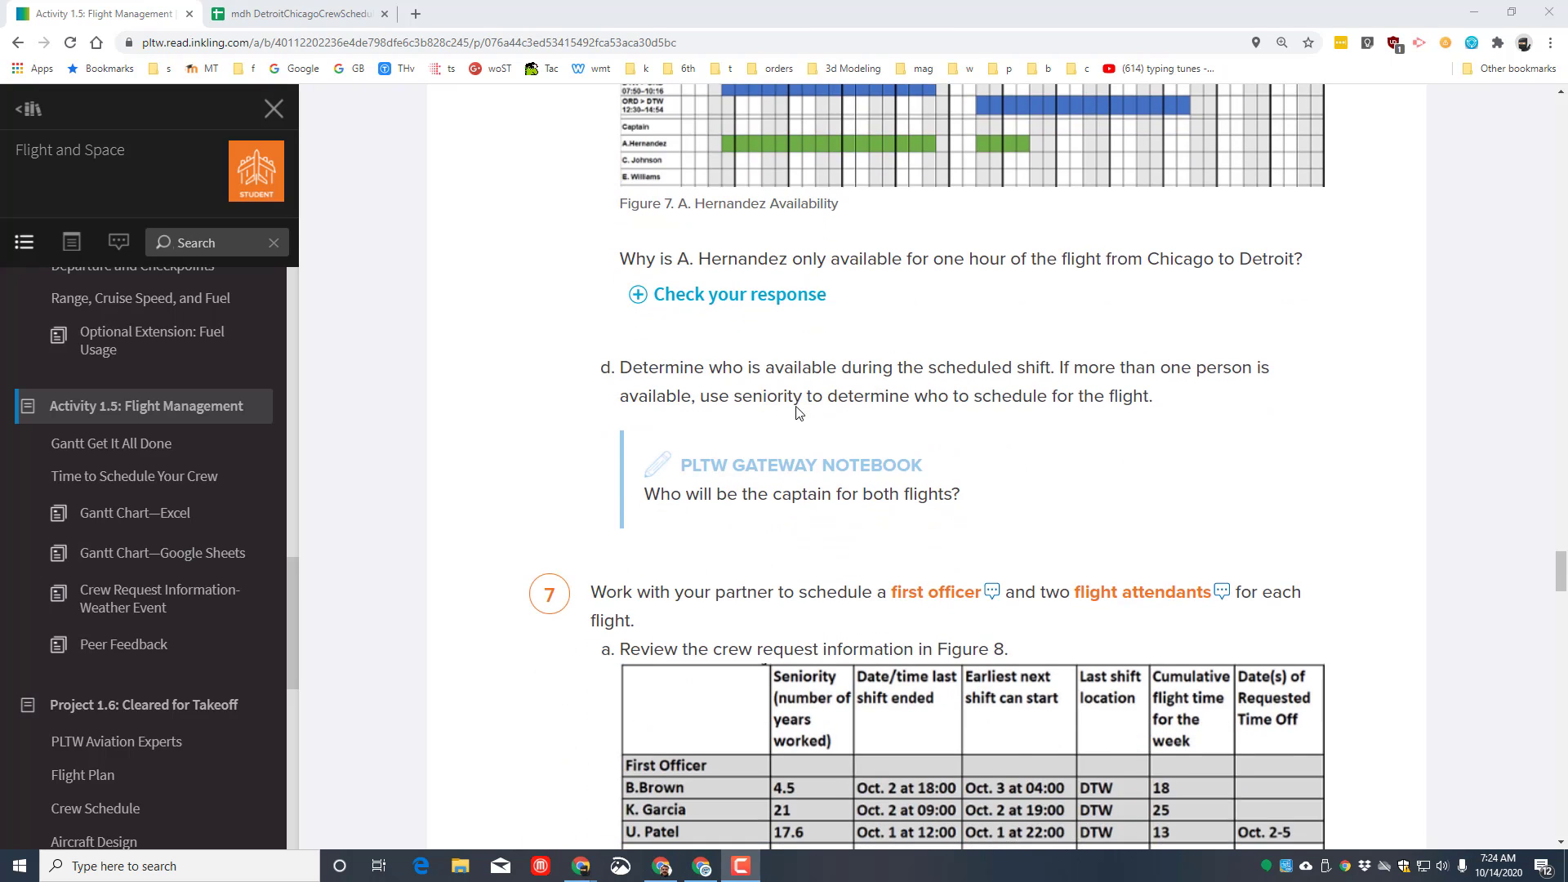
scroll(798, 413, up, 7)
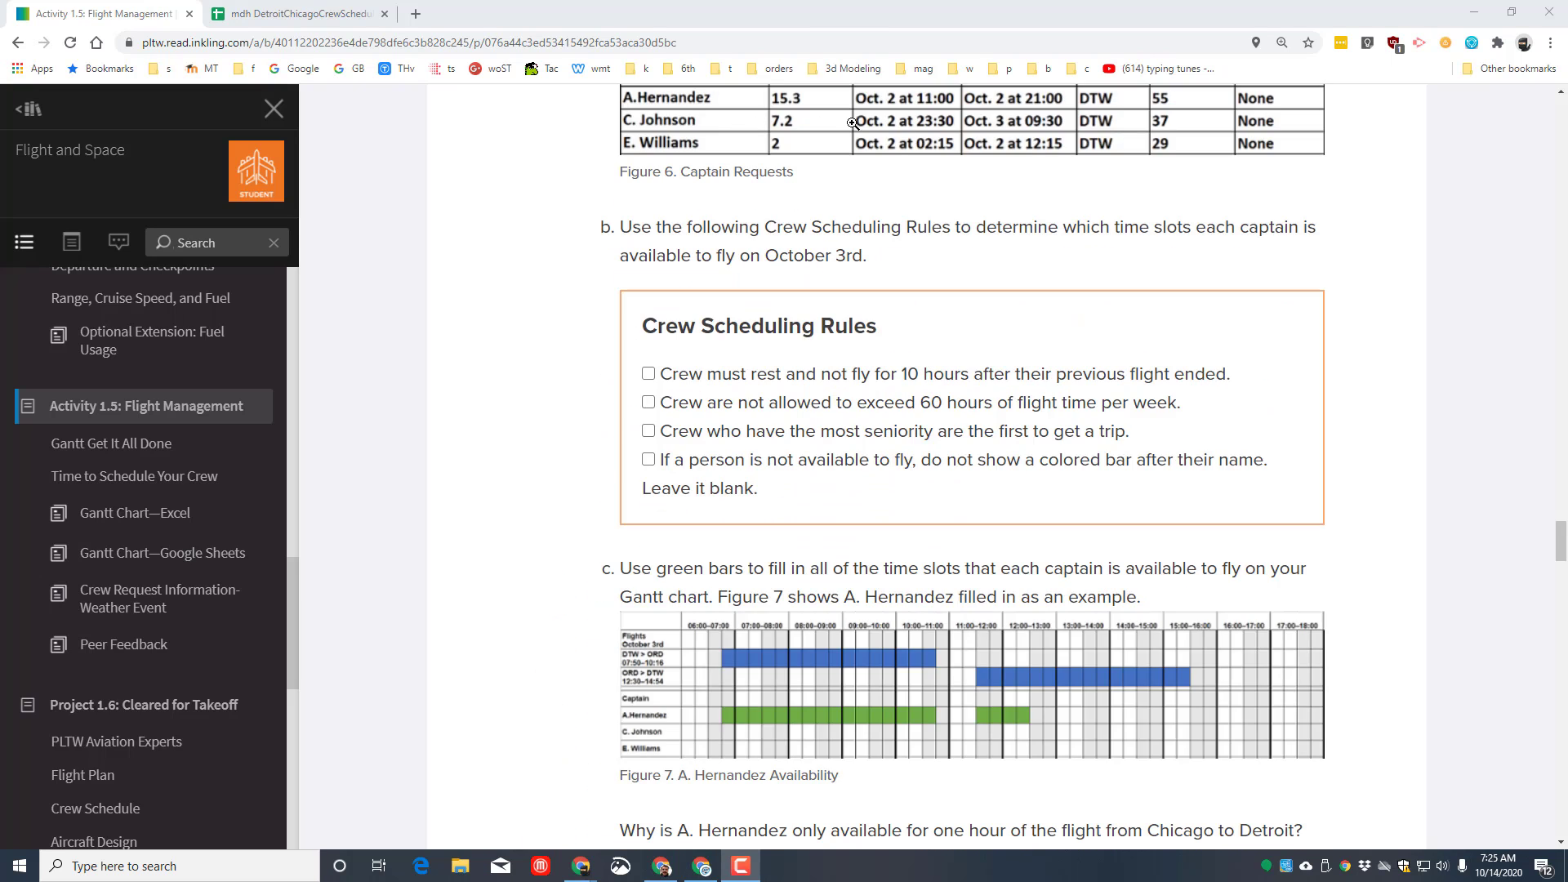
click(1007, 131)
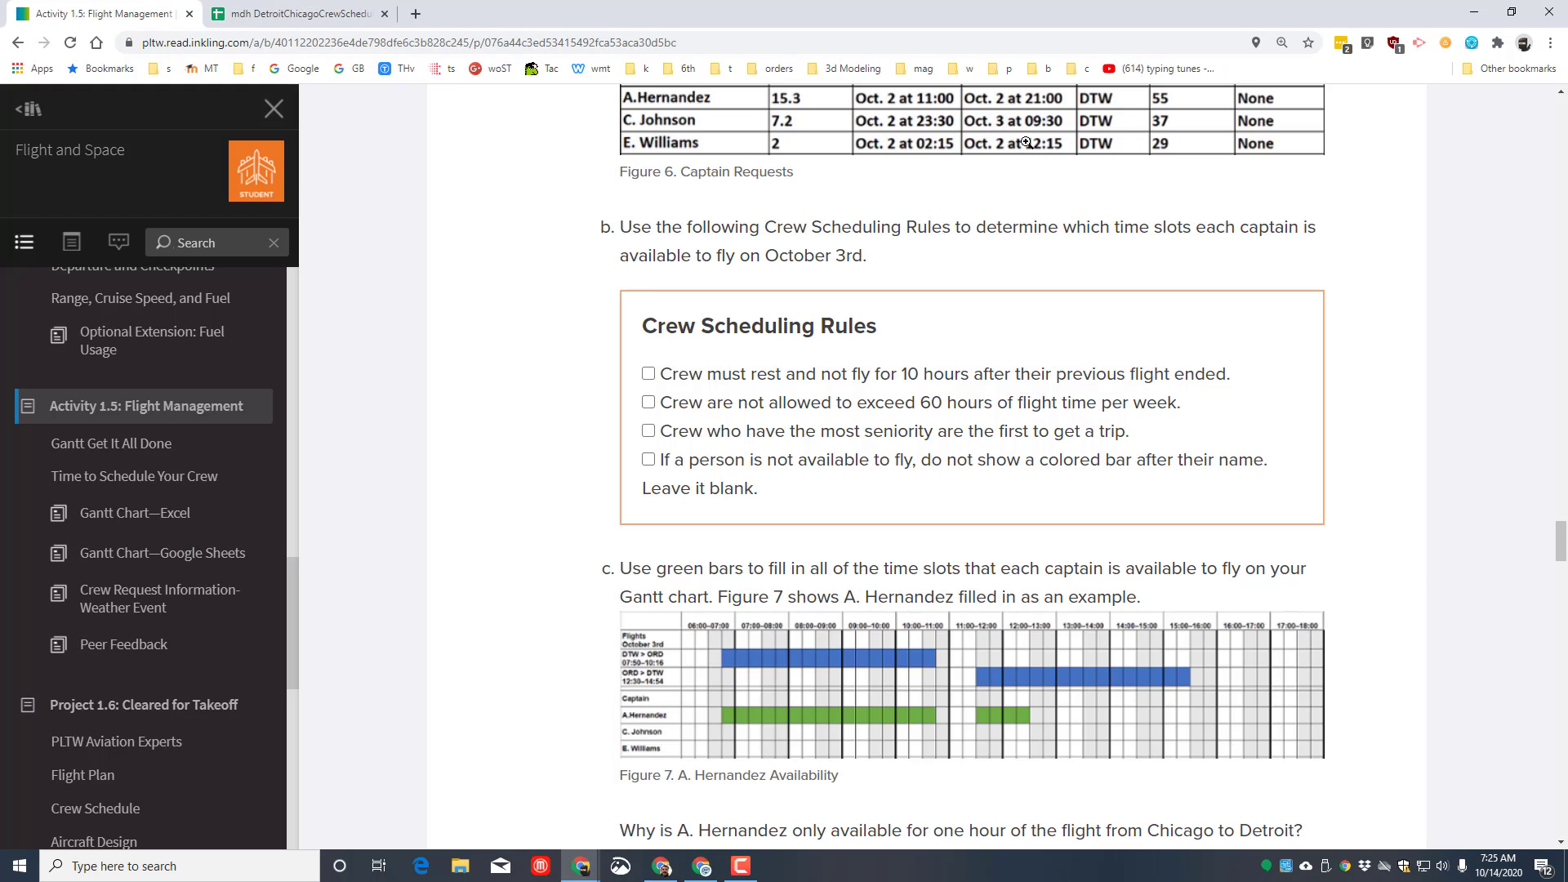
click(318, 16)
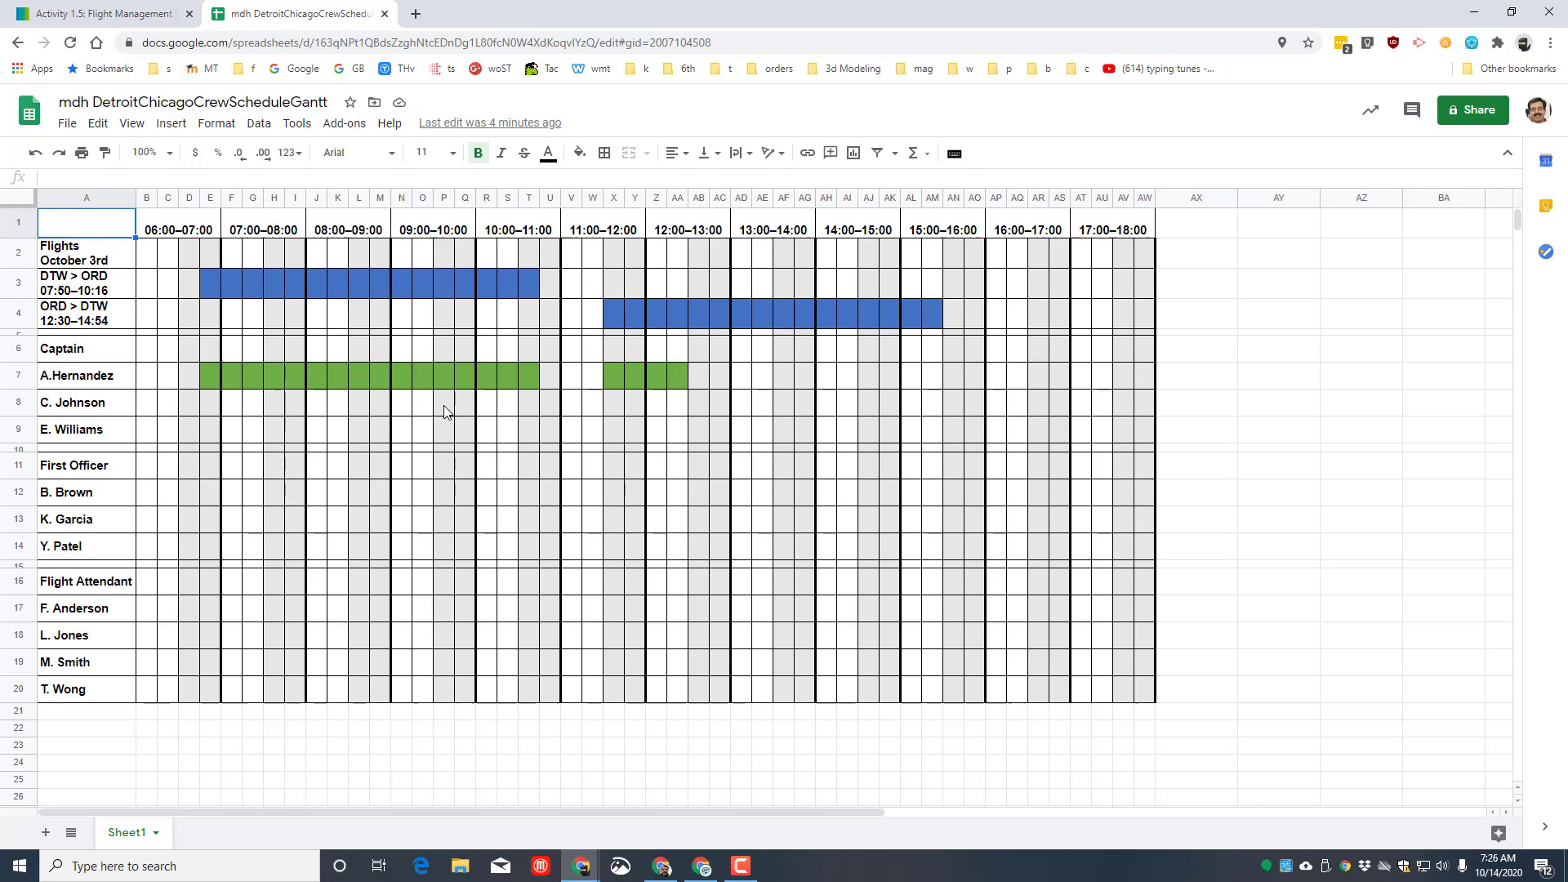
drag(444, 405, 527, 405)
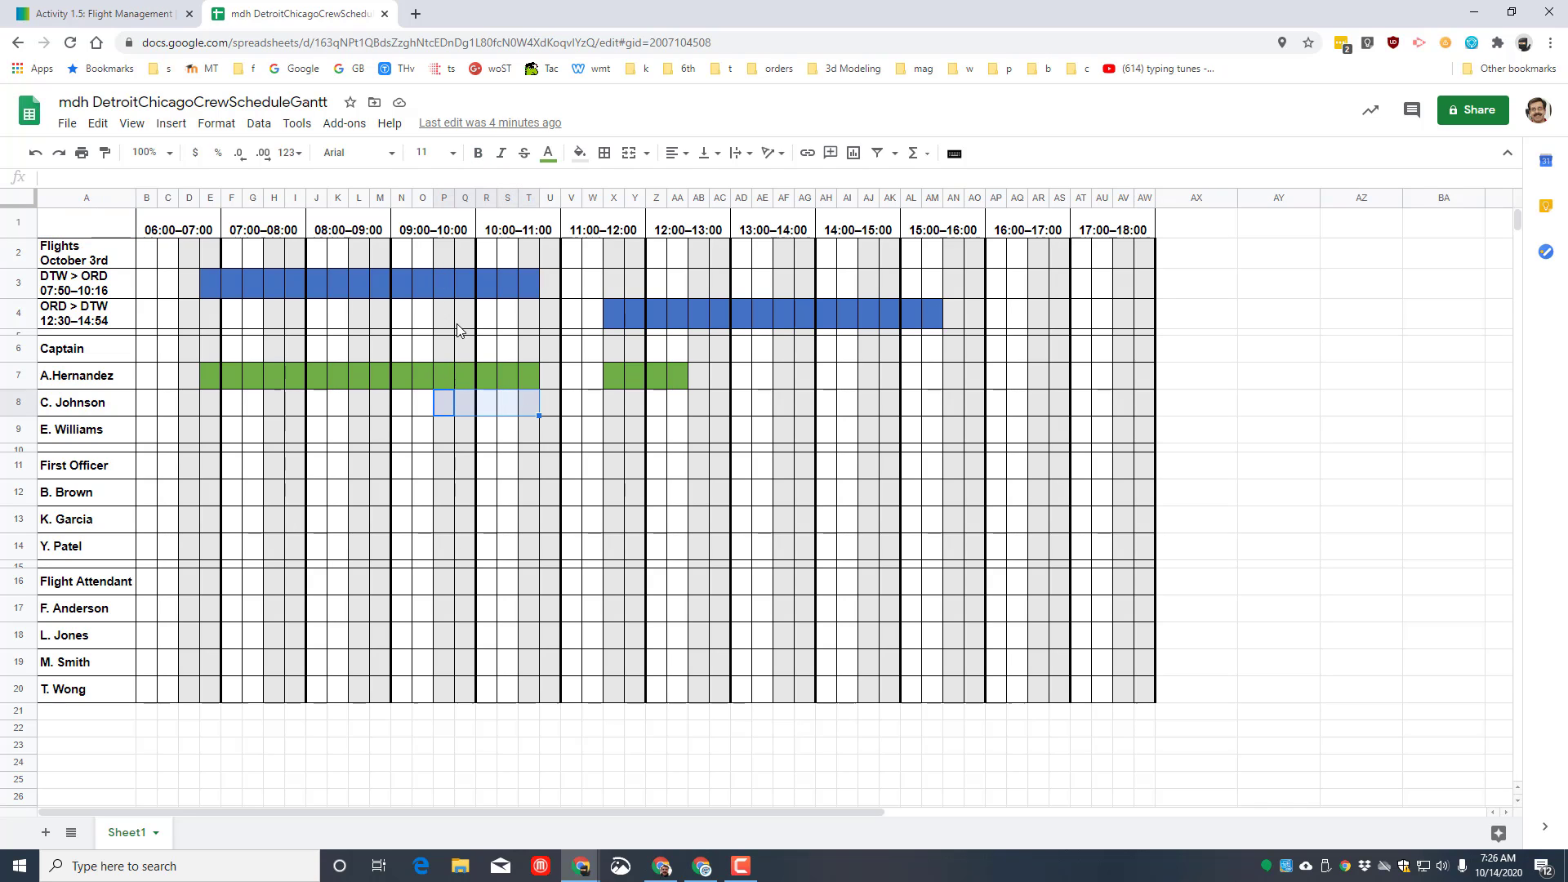
click(580, 154)
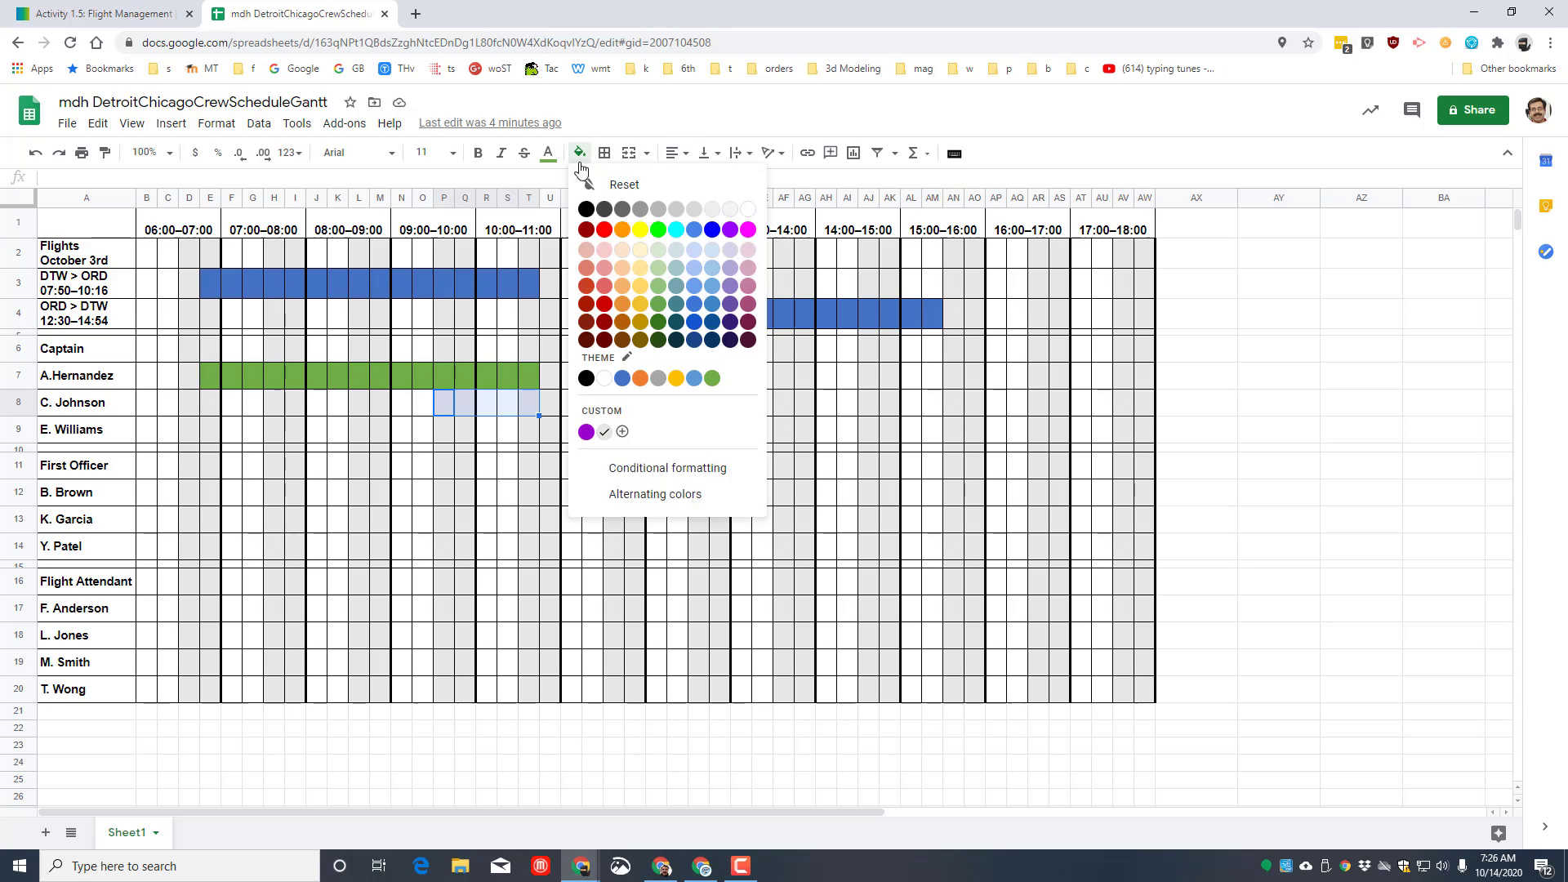
click(714, 378)
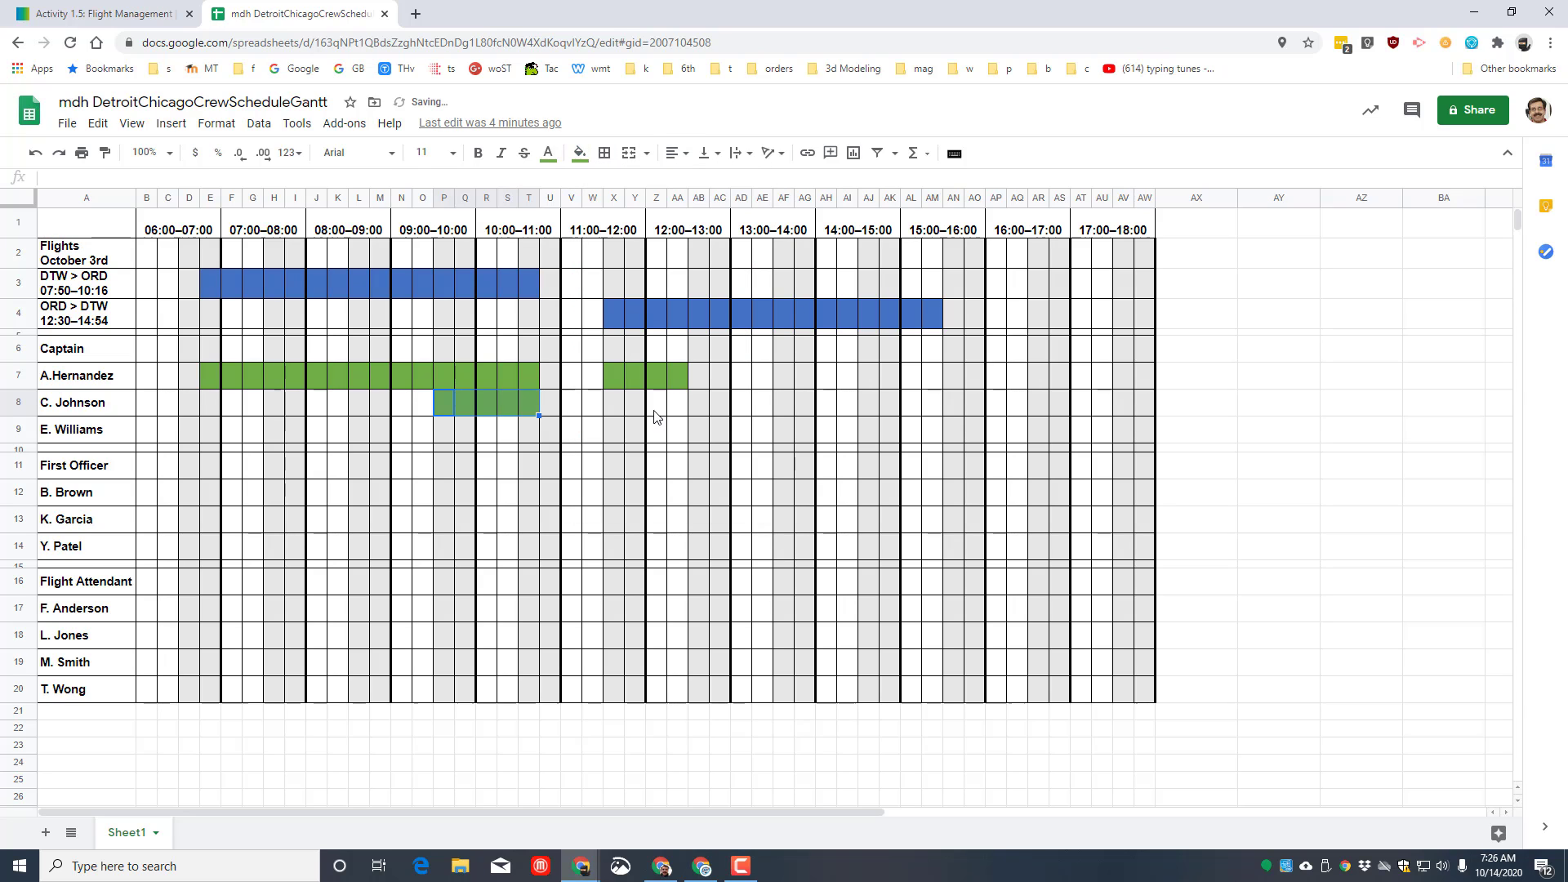
drag(615, 409, 937, 411)
click(592, 158)
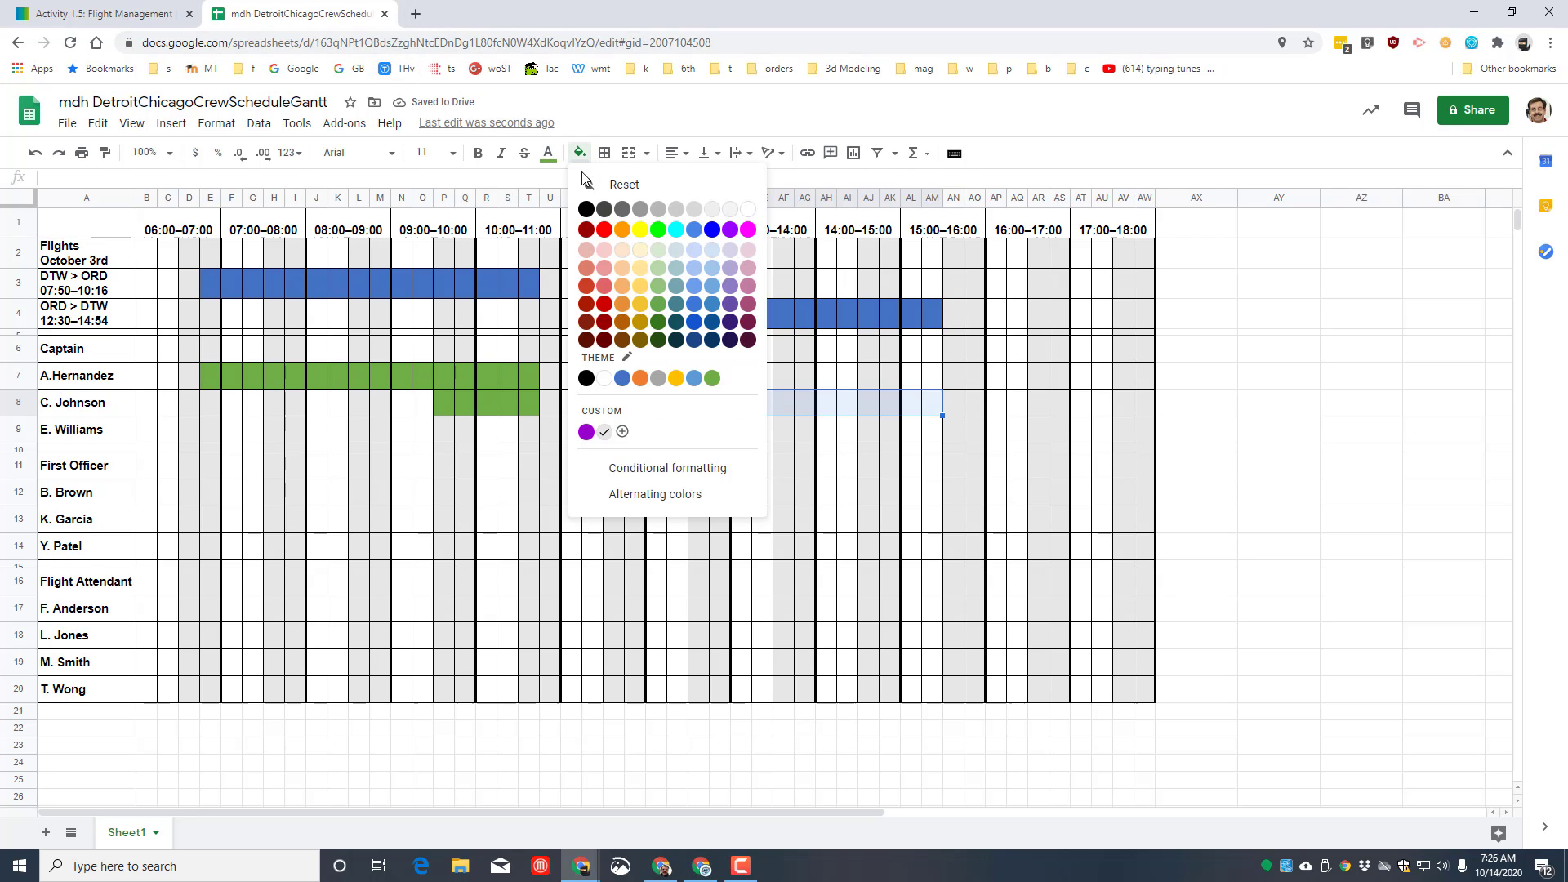
click(713, 378)
click(135, 15)
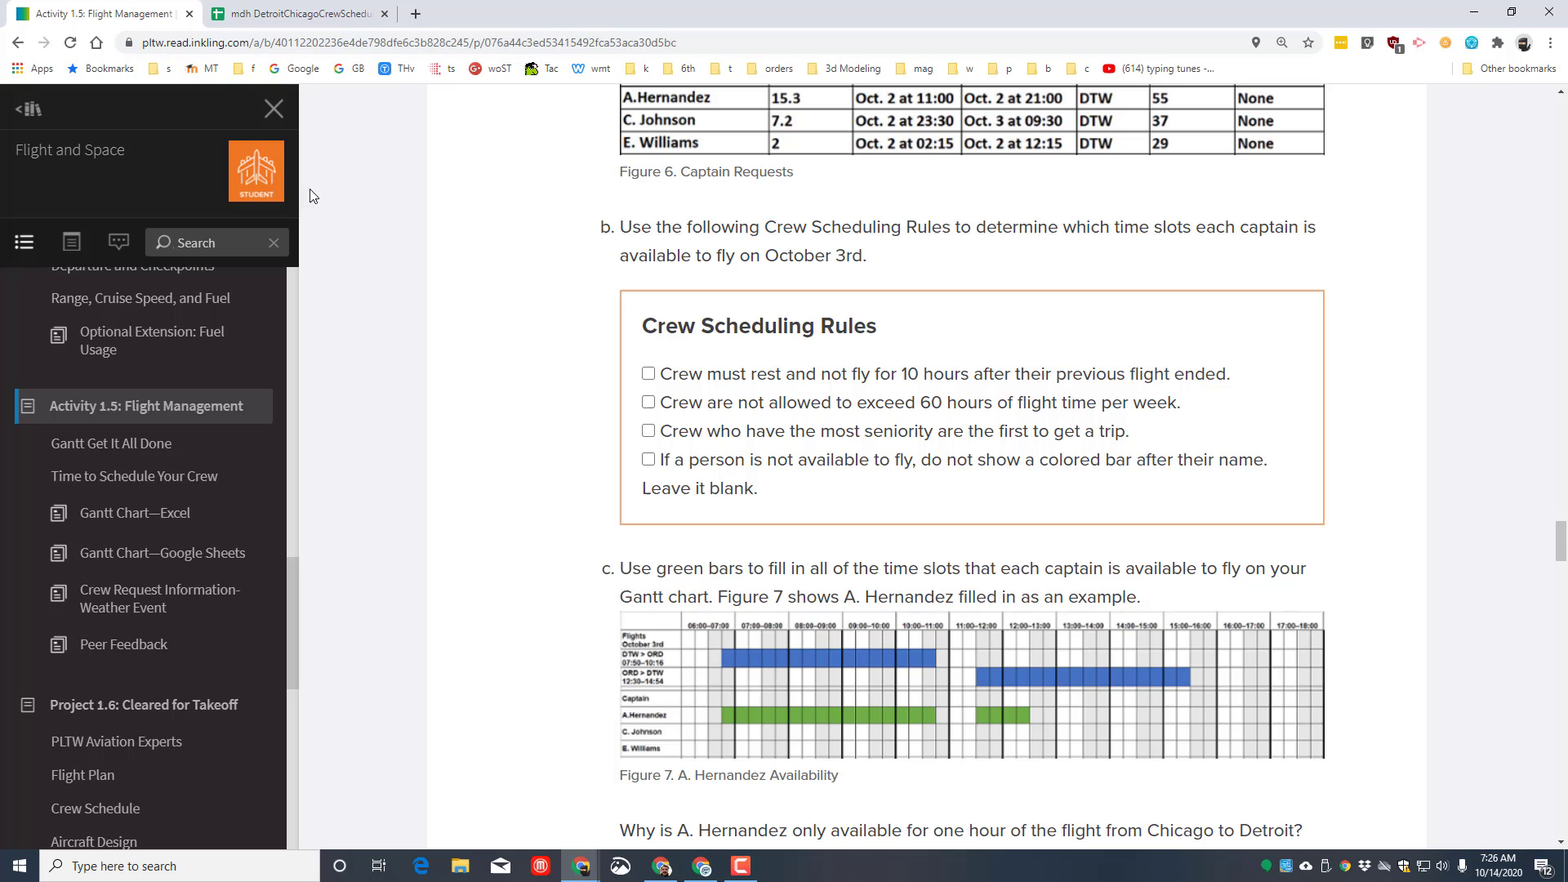
- Scroll the lesson to Figure 8's first officer and flight attendant requests, then return to the spreadsheet
click(280, 22)
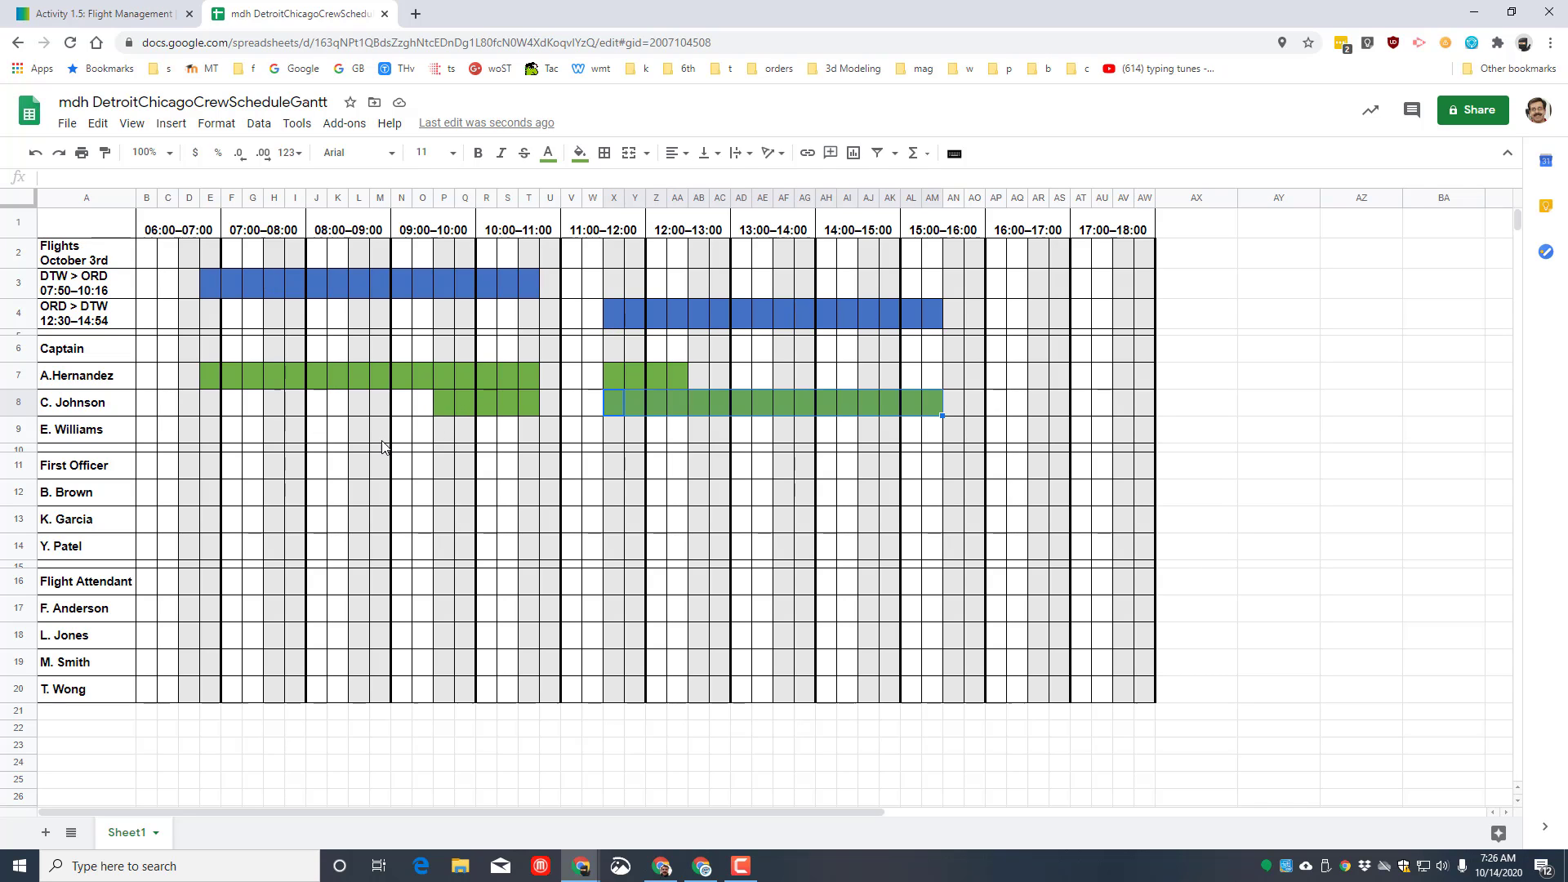
key(ctrl+Tab)
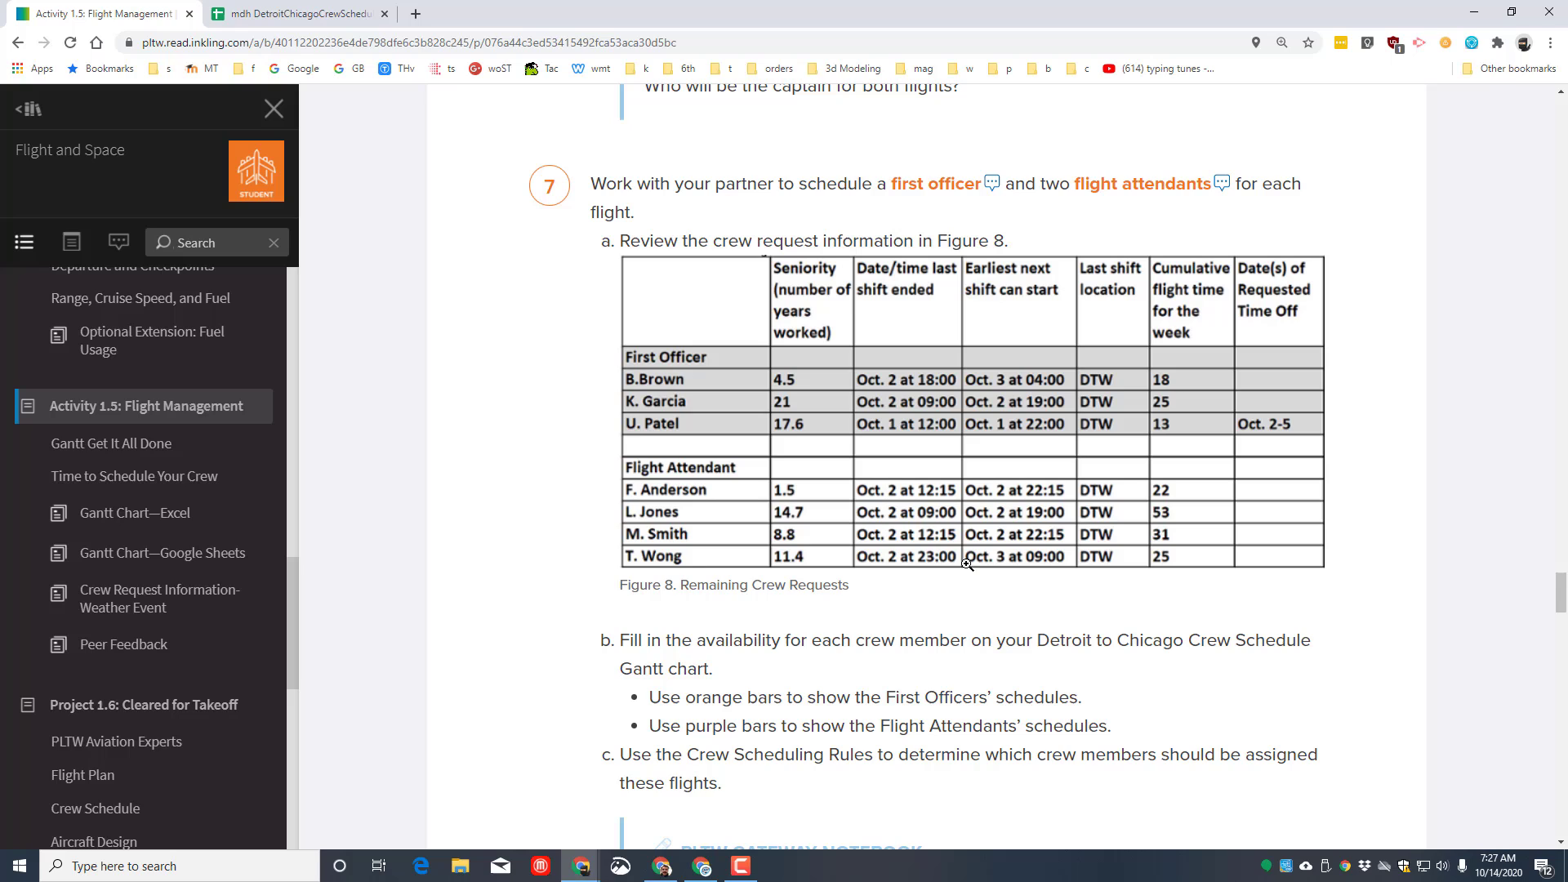
scroll(669, 637, down, 1)
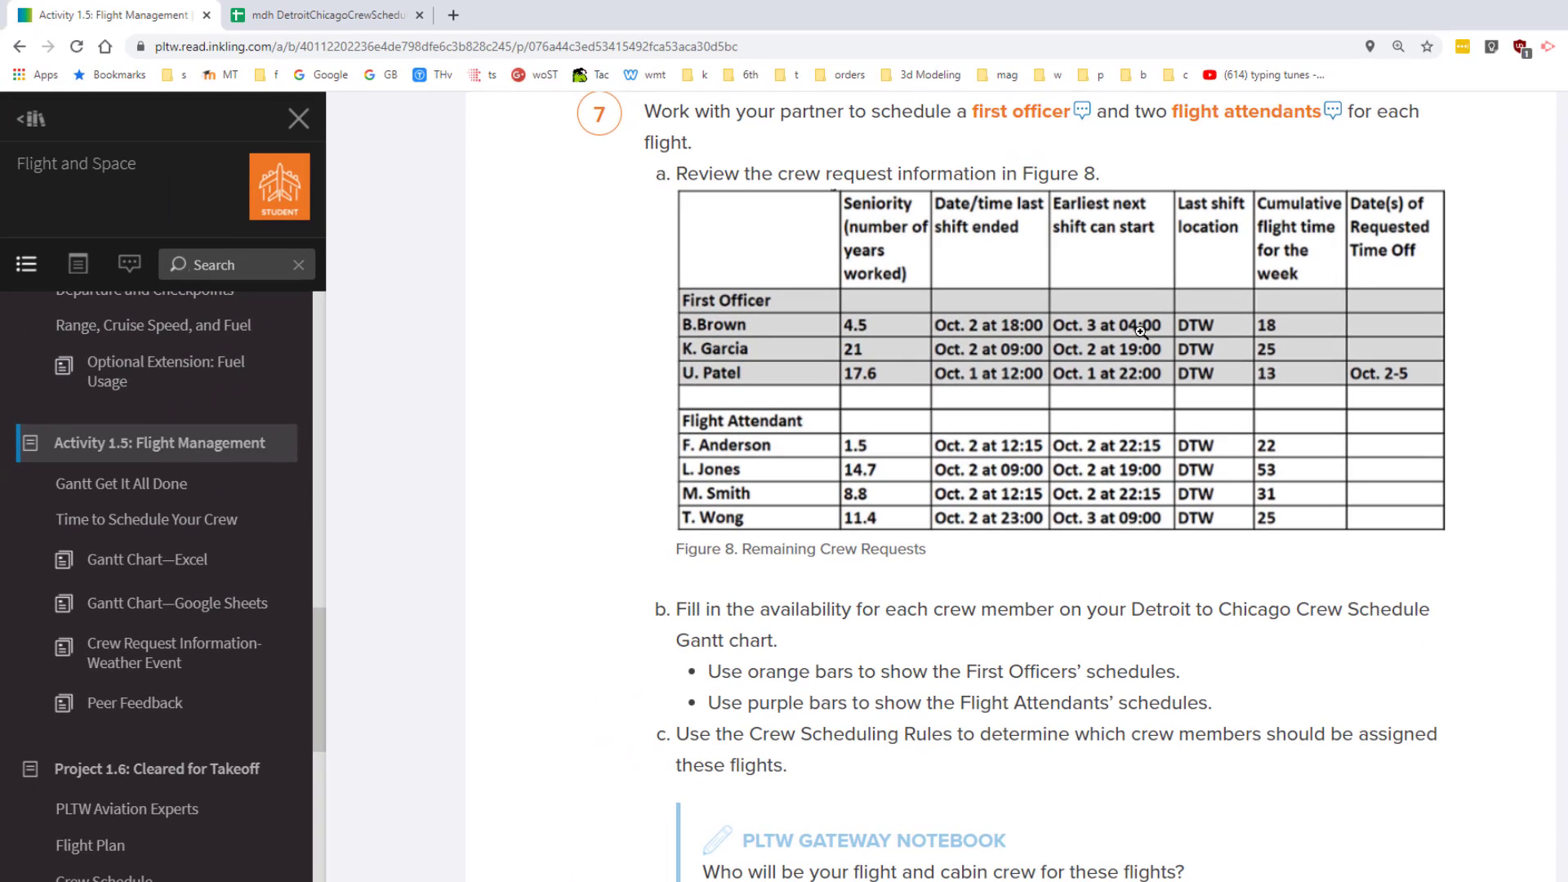
click(313, 16)
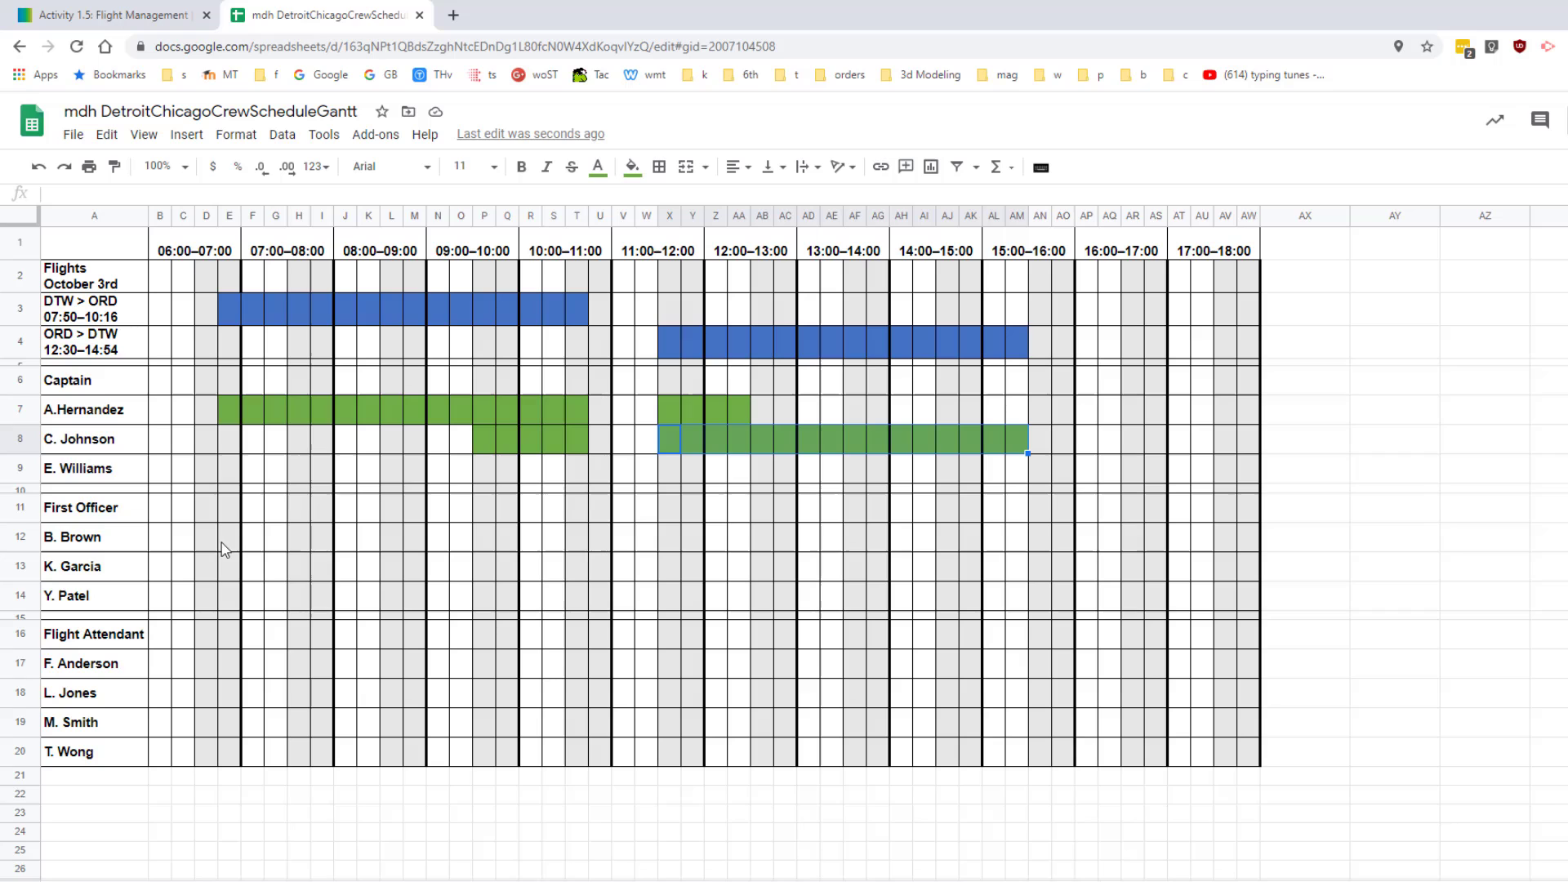
drag(225, 544, 584, 549)
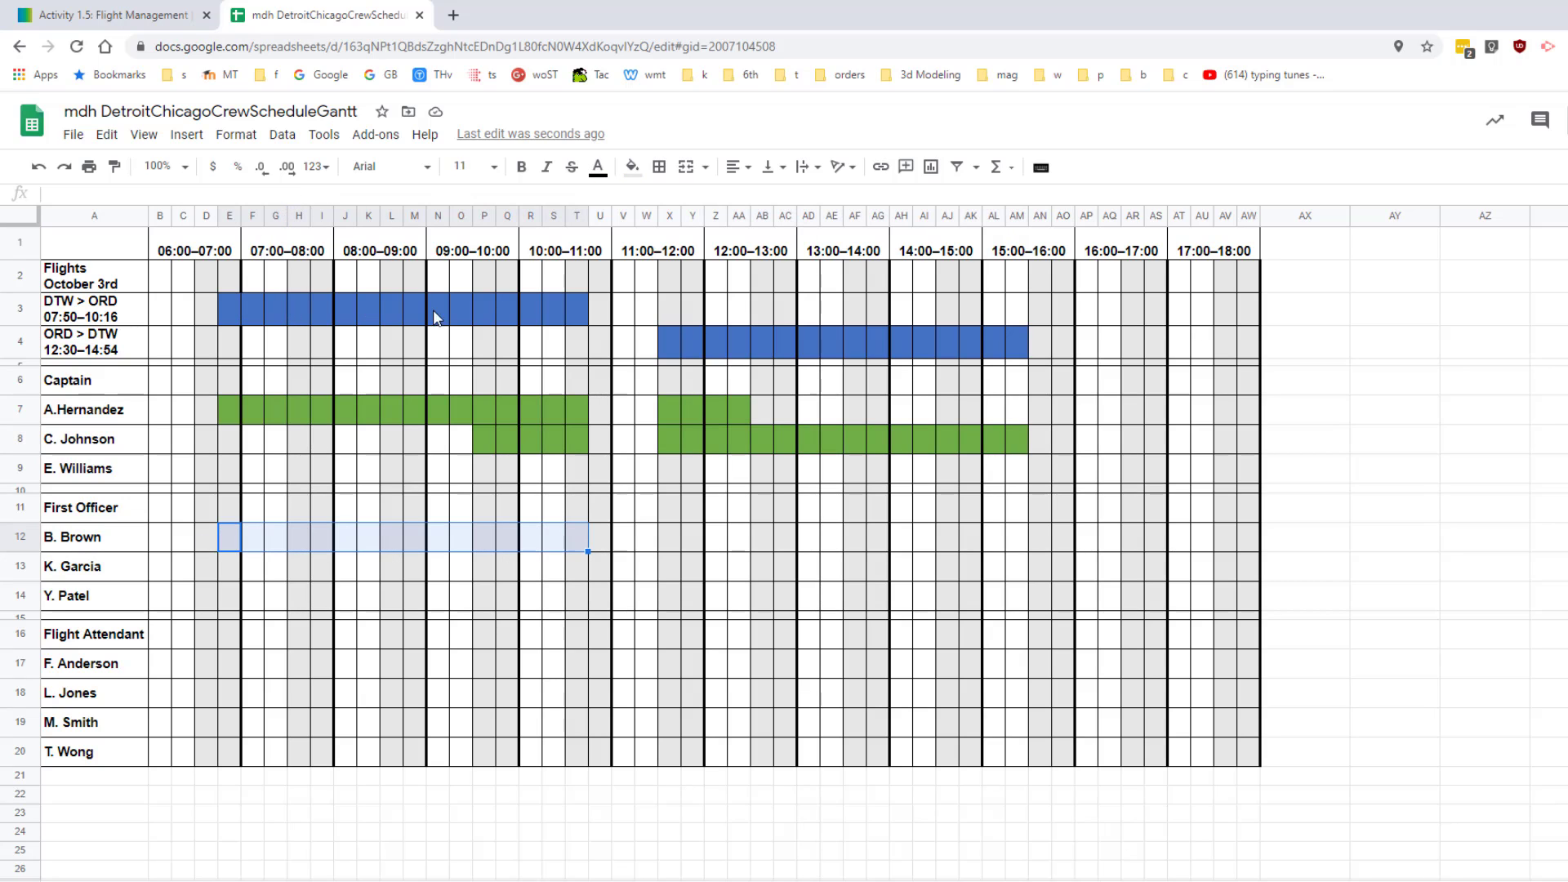
click(645, 171)
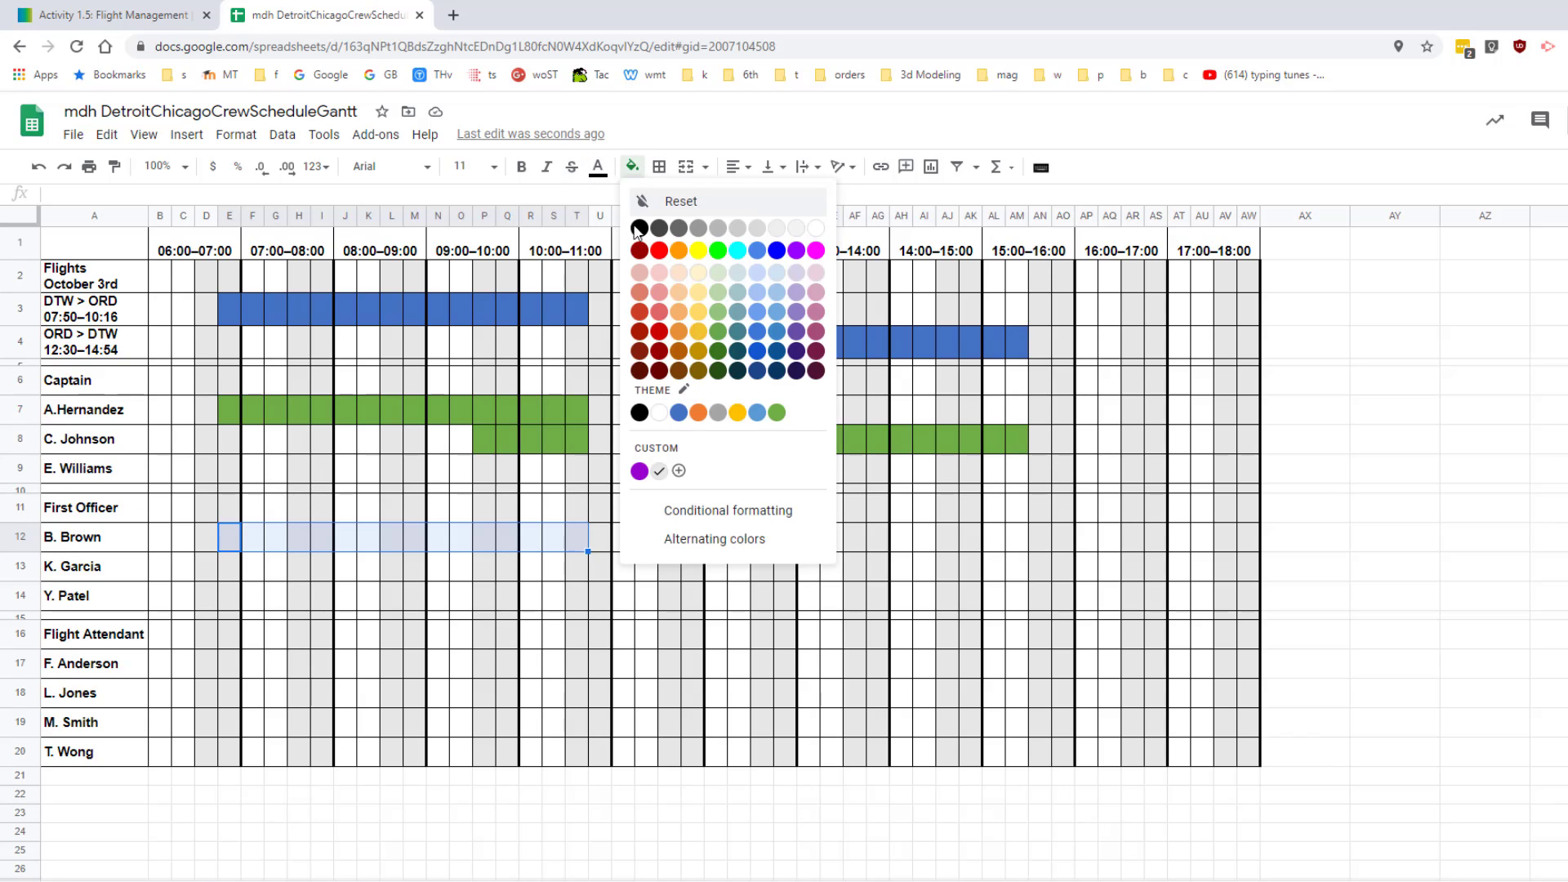
click(699, 413)
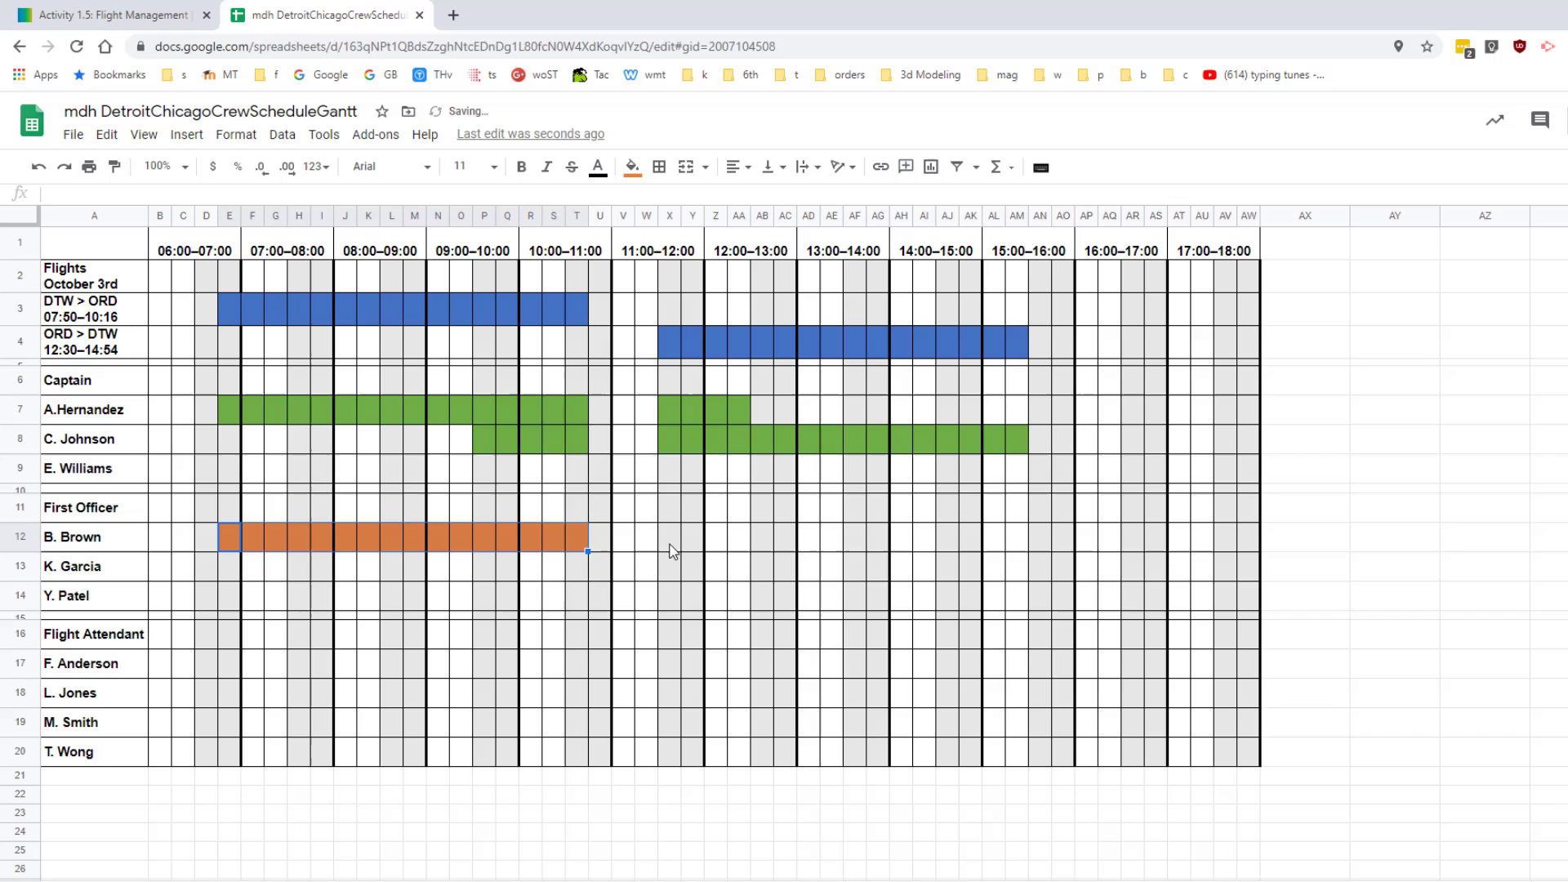
drag(670, 539, 1018, 546)
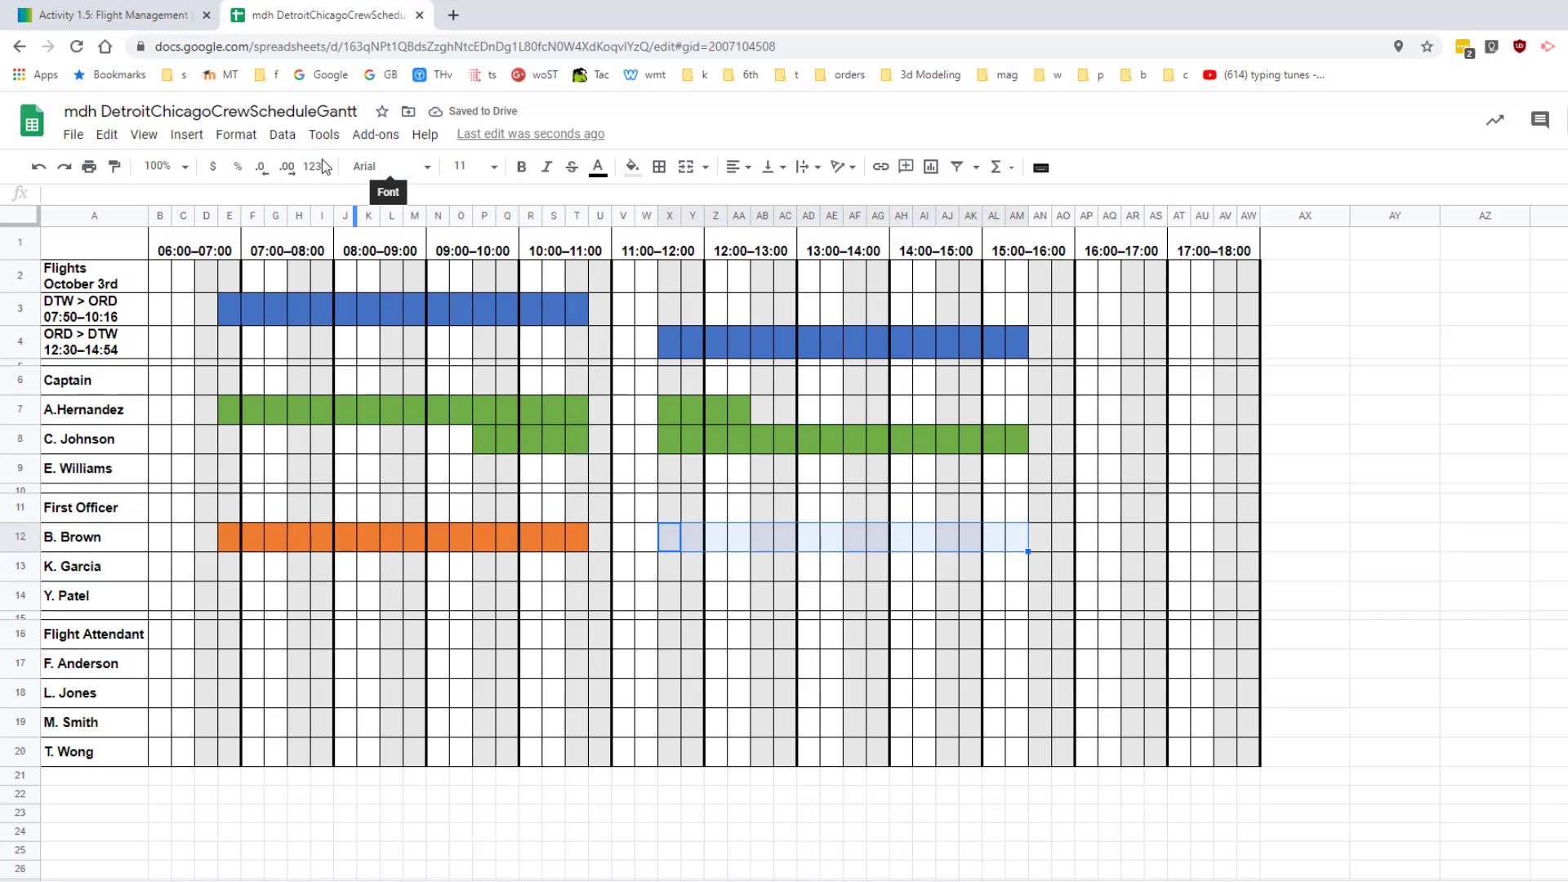
click(635, 168)
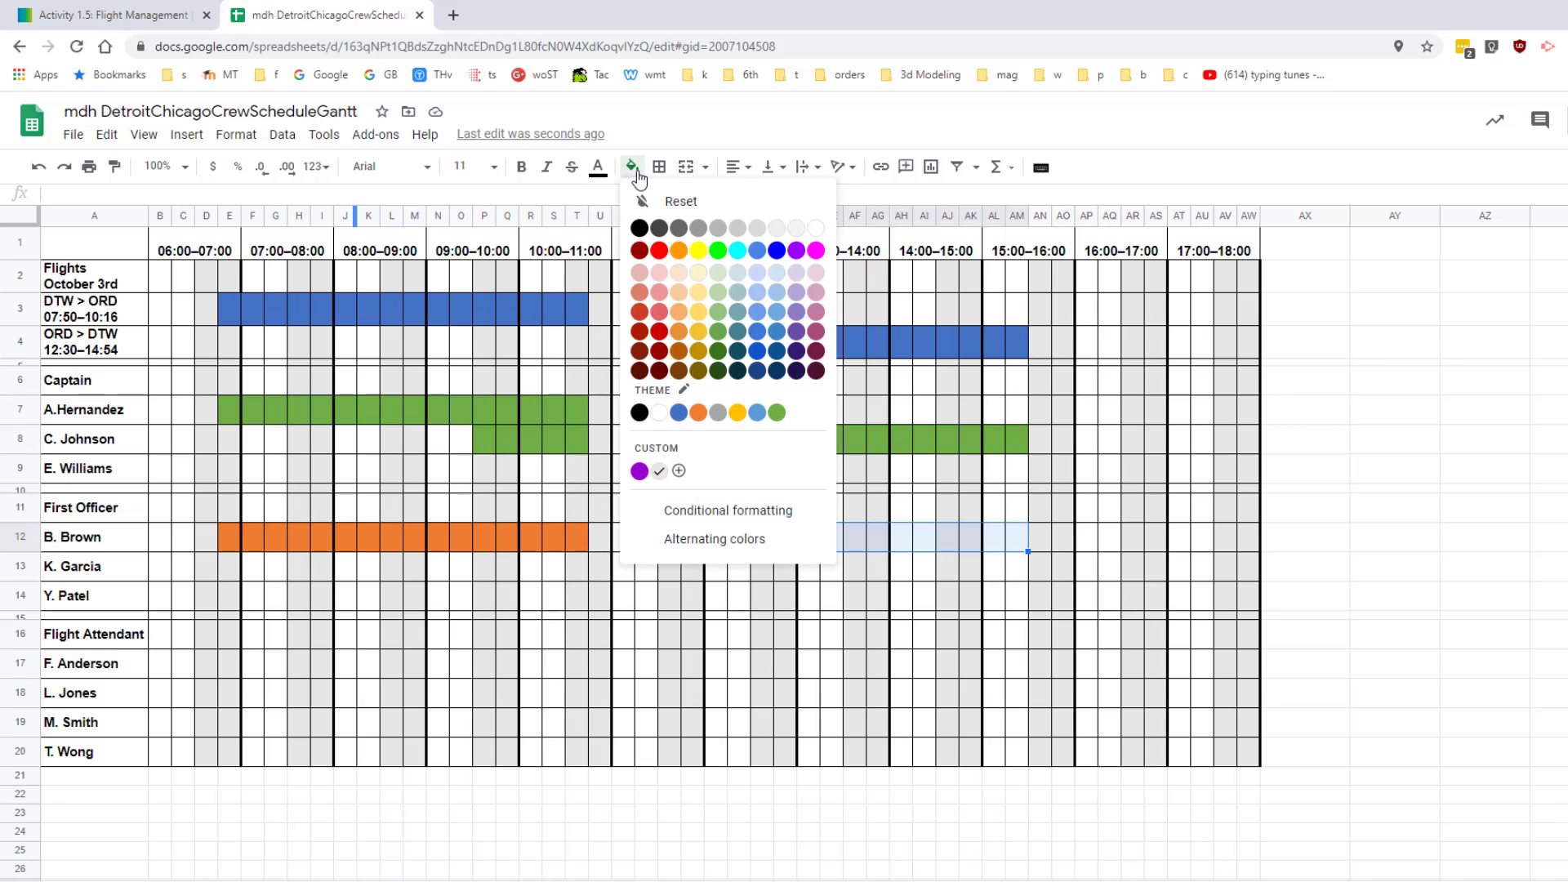
click(699, 414)
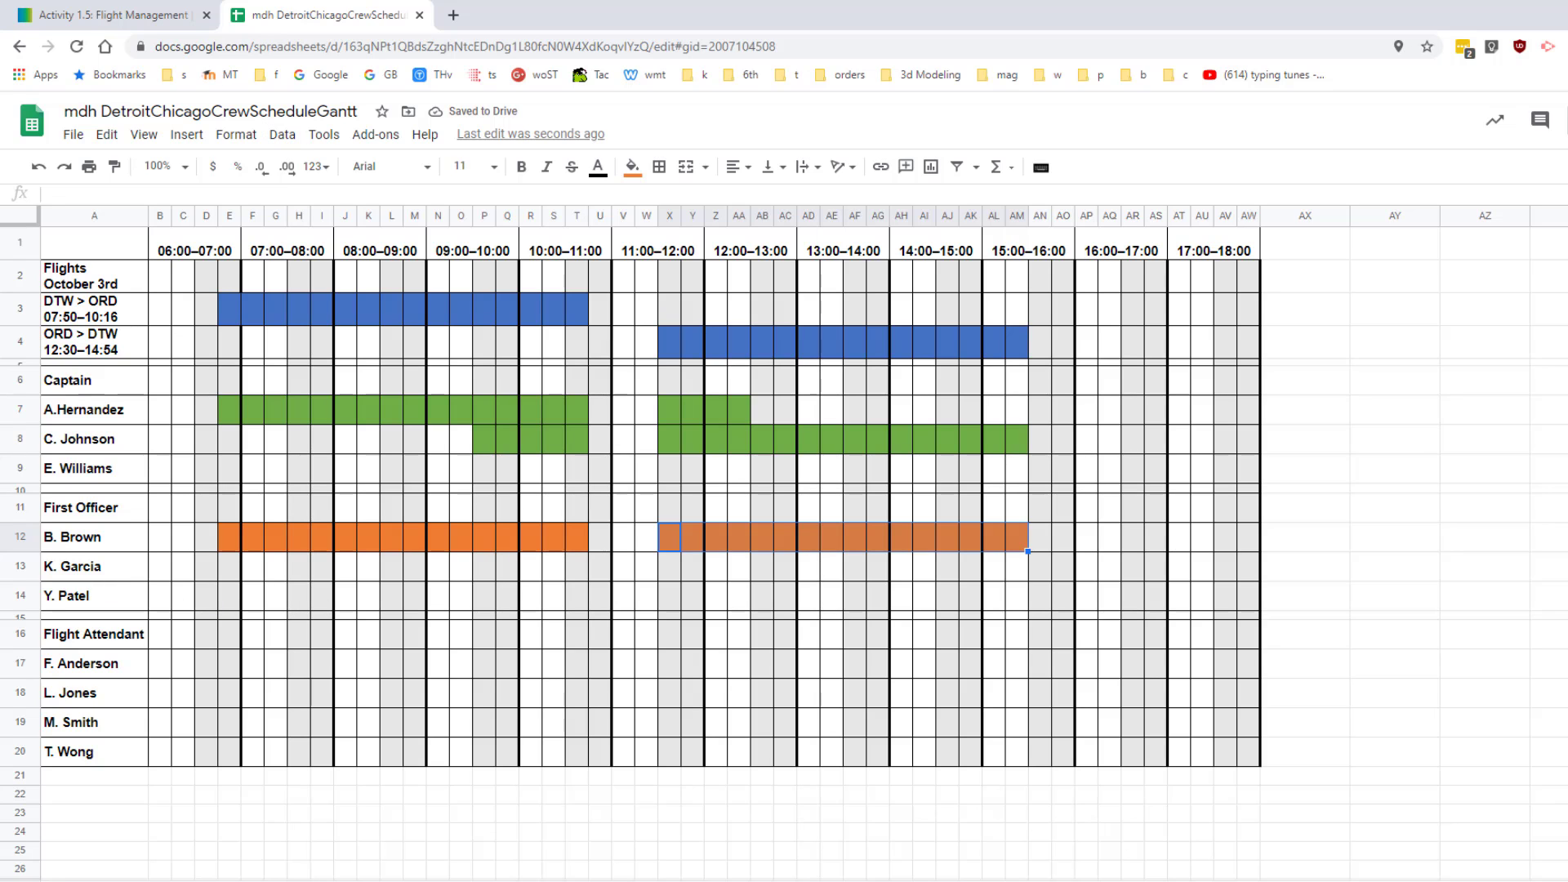
click(102, 24)
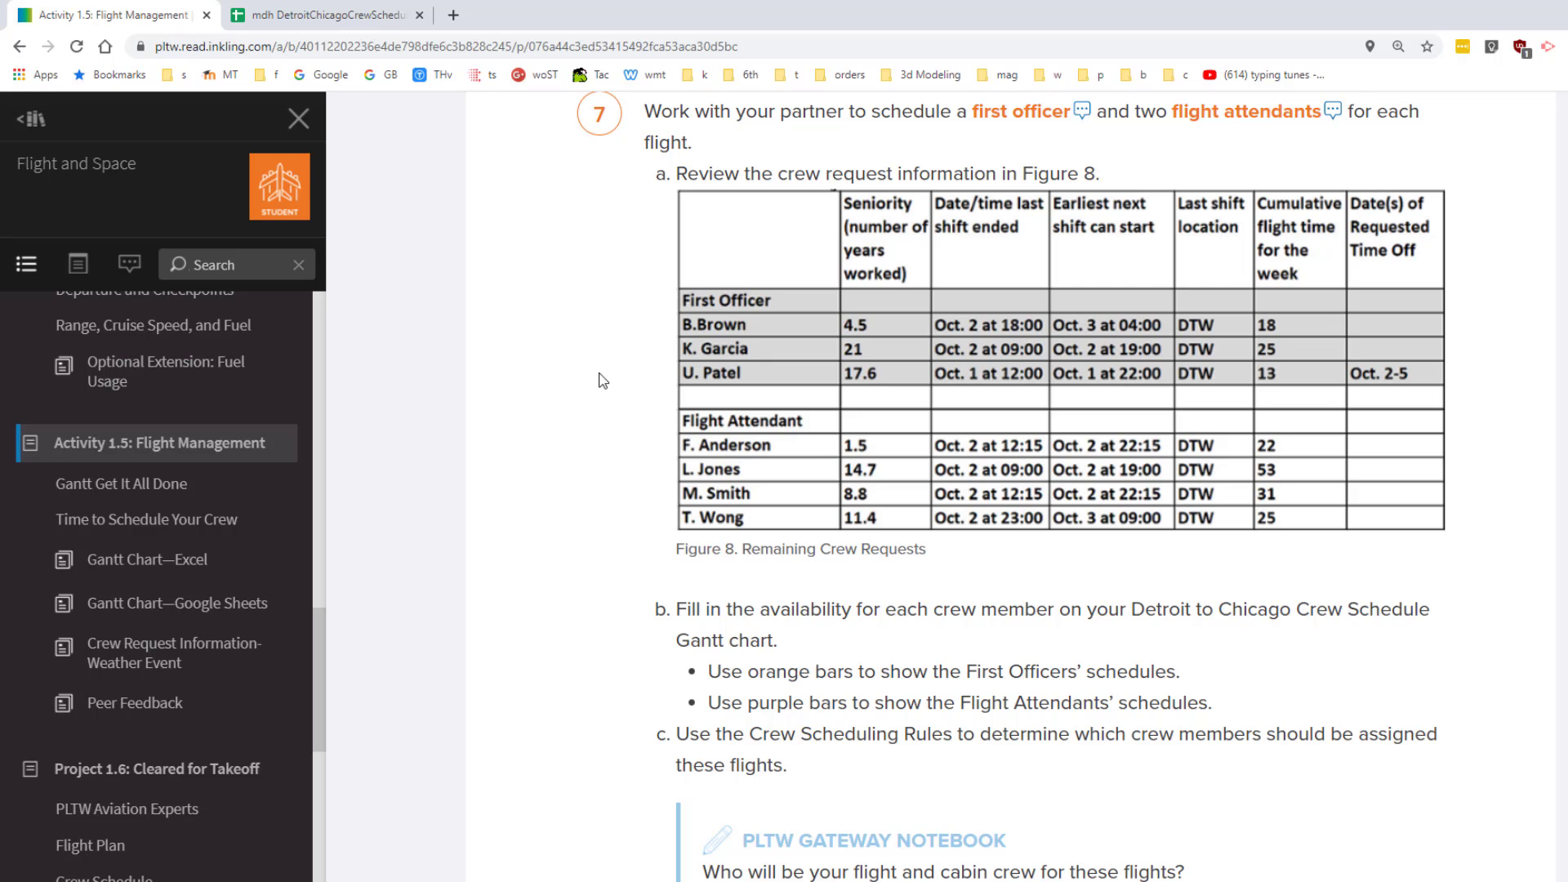
click(330, 21)
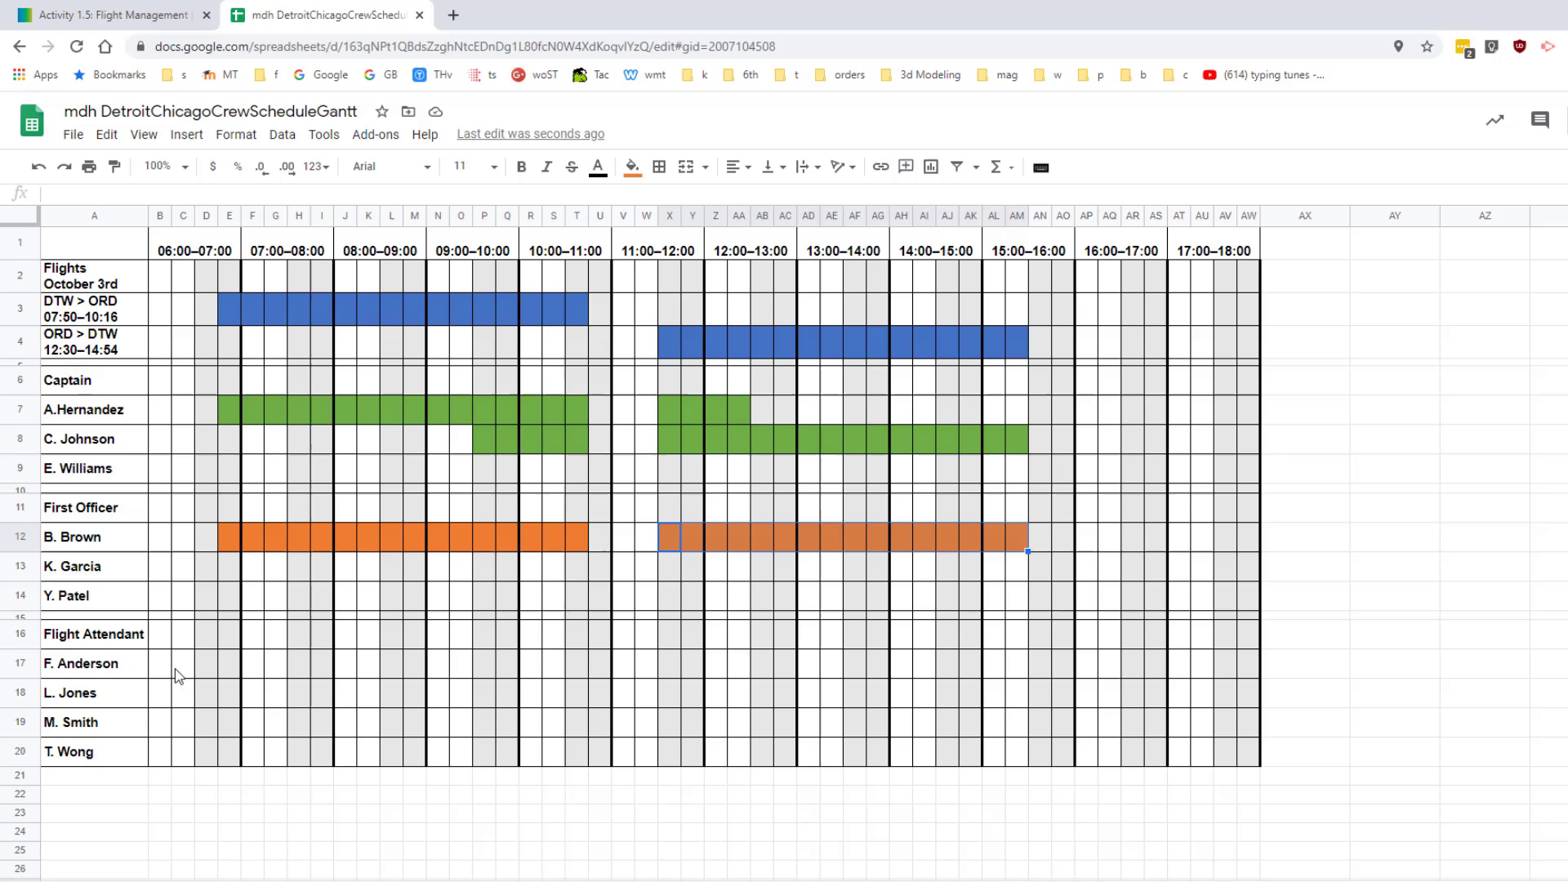
click(138, 15)
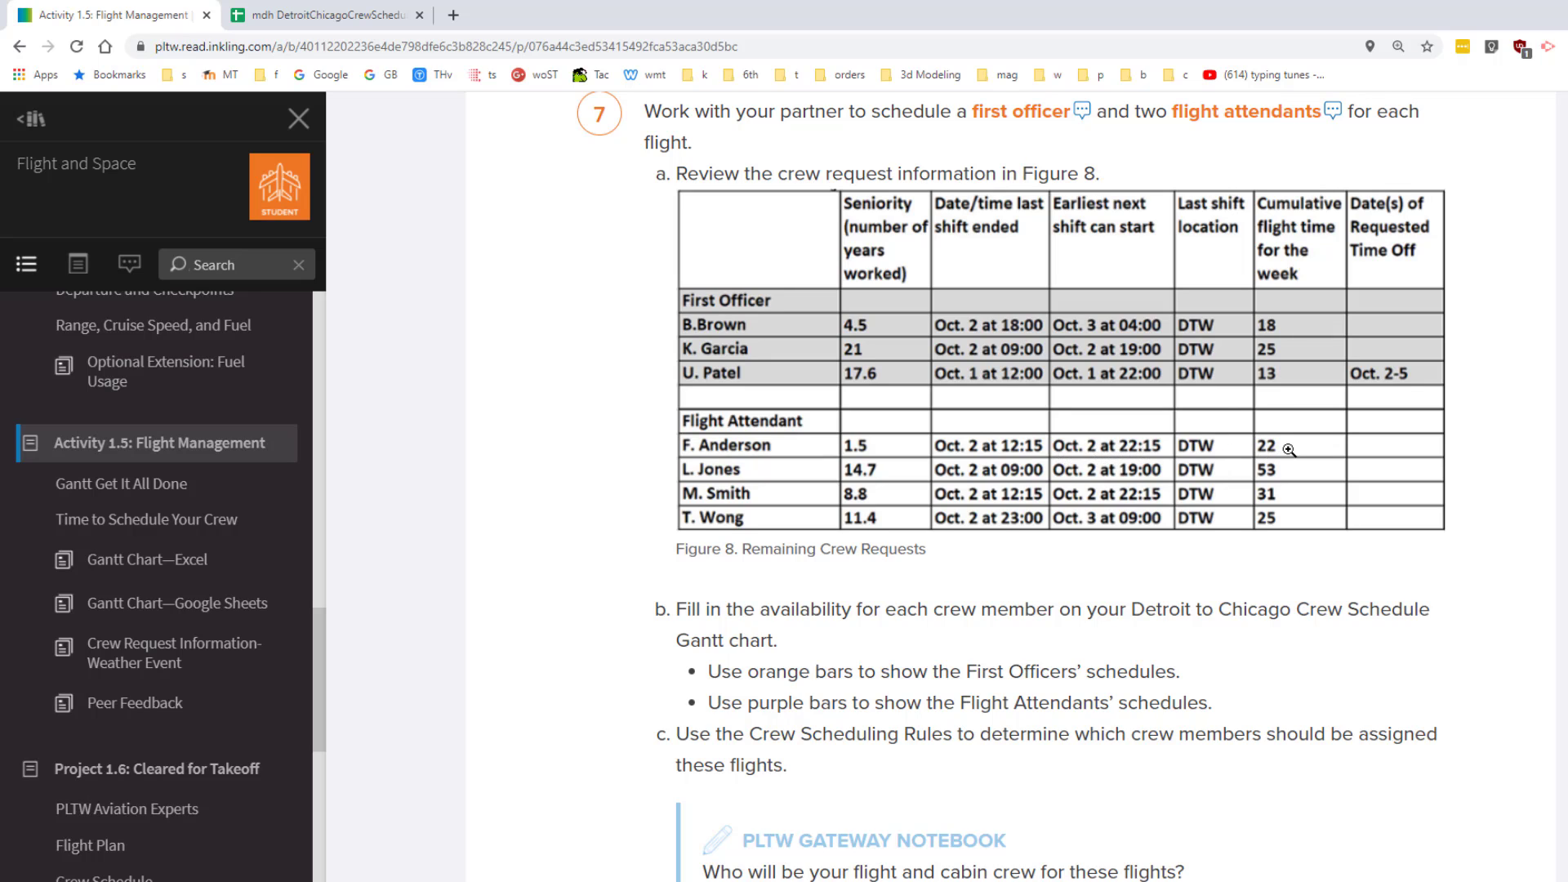
click(290, 23)
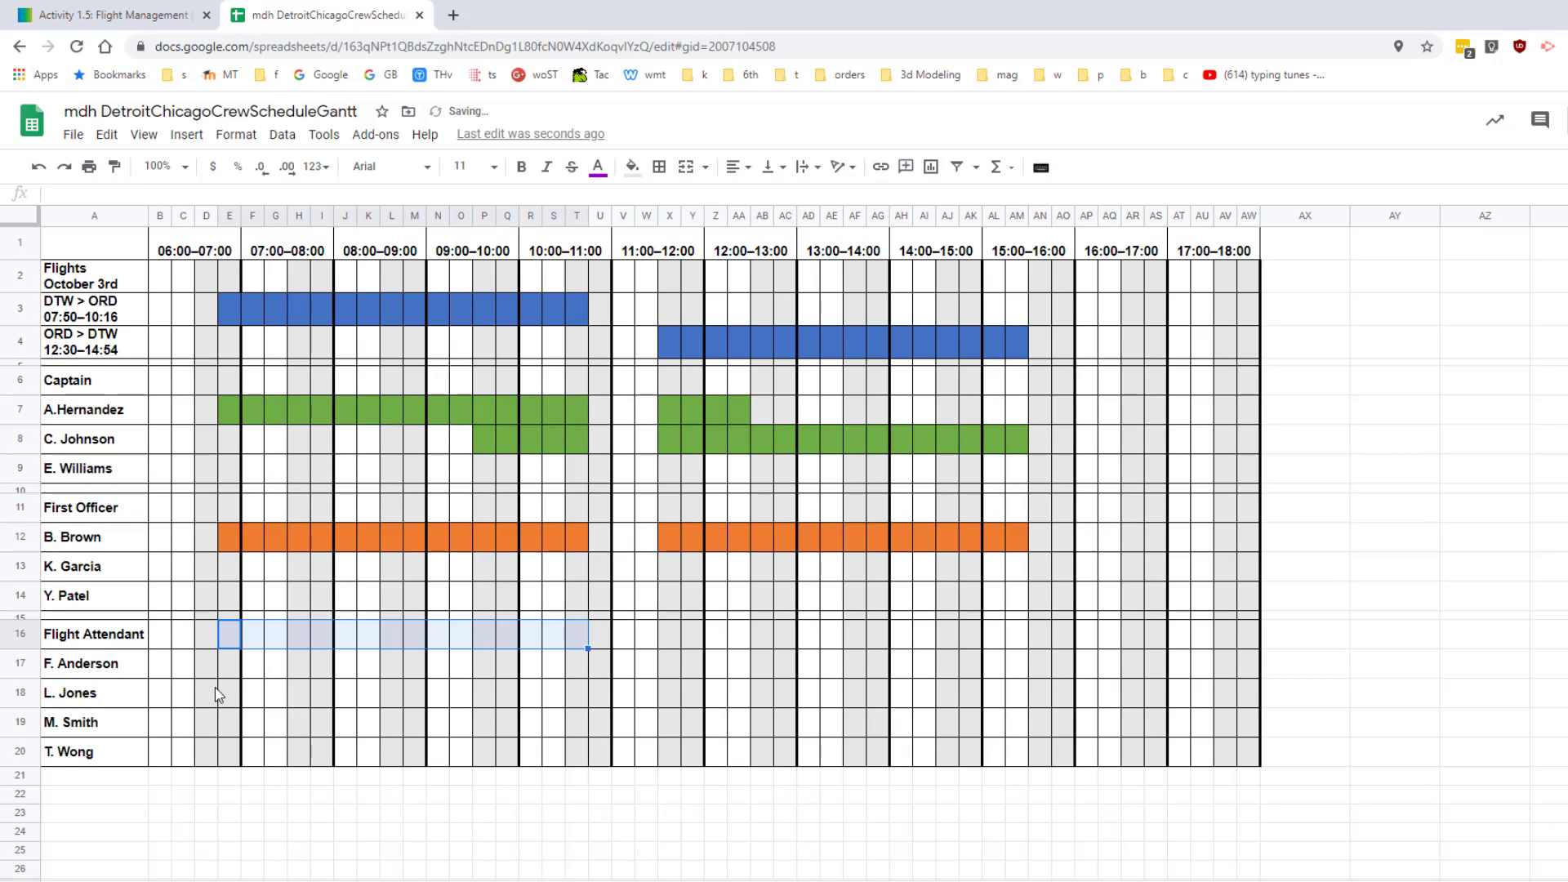
drag(229, 666, 577, 678)
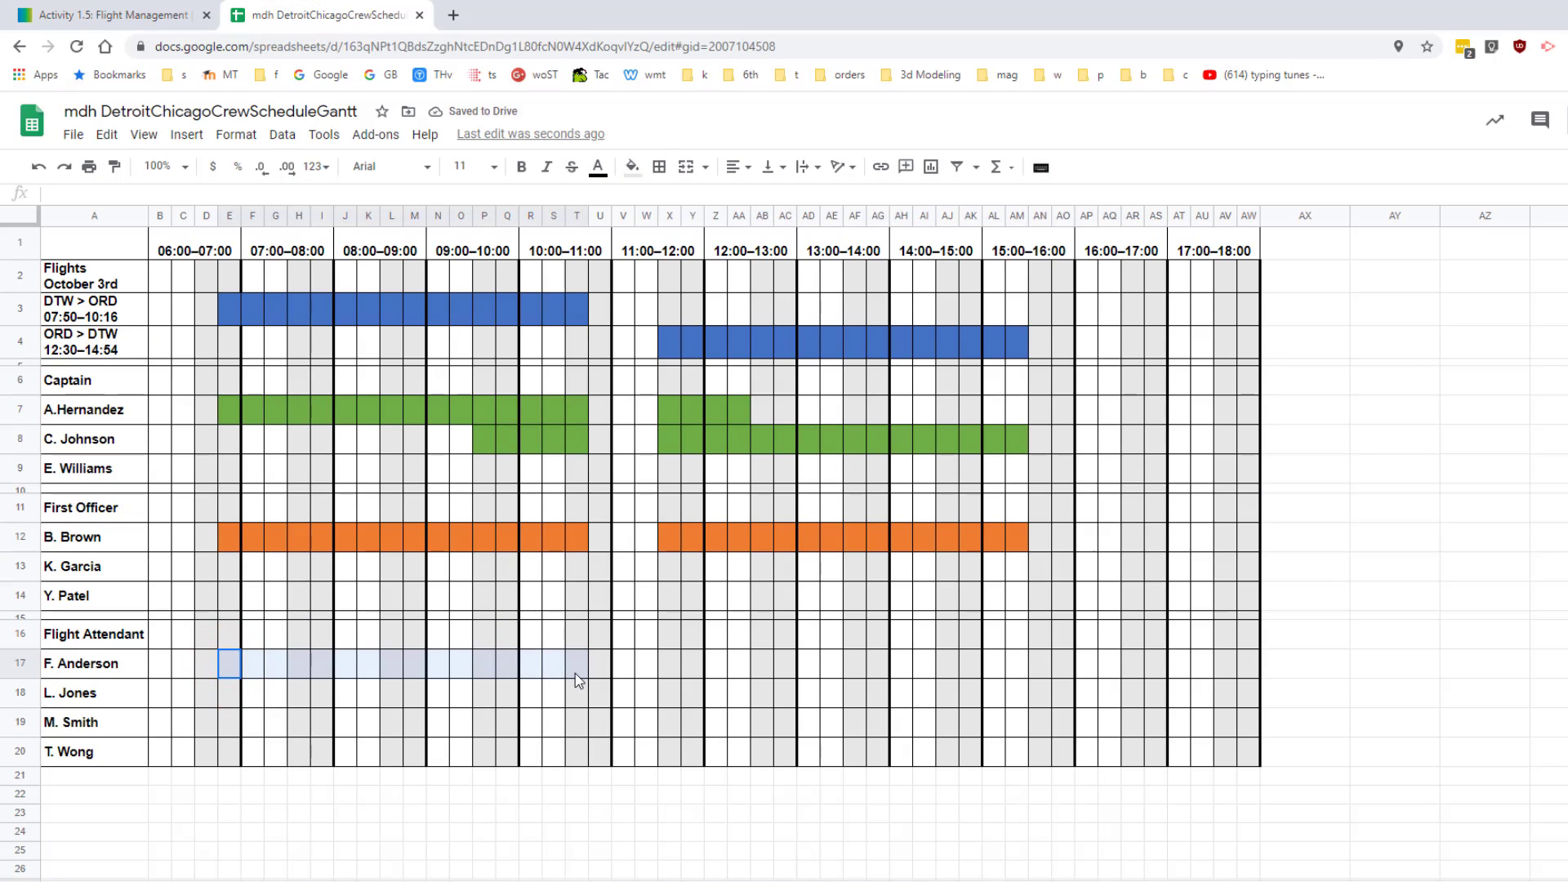
click(632, 166)
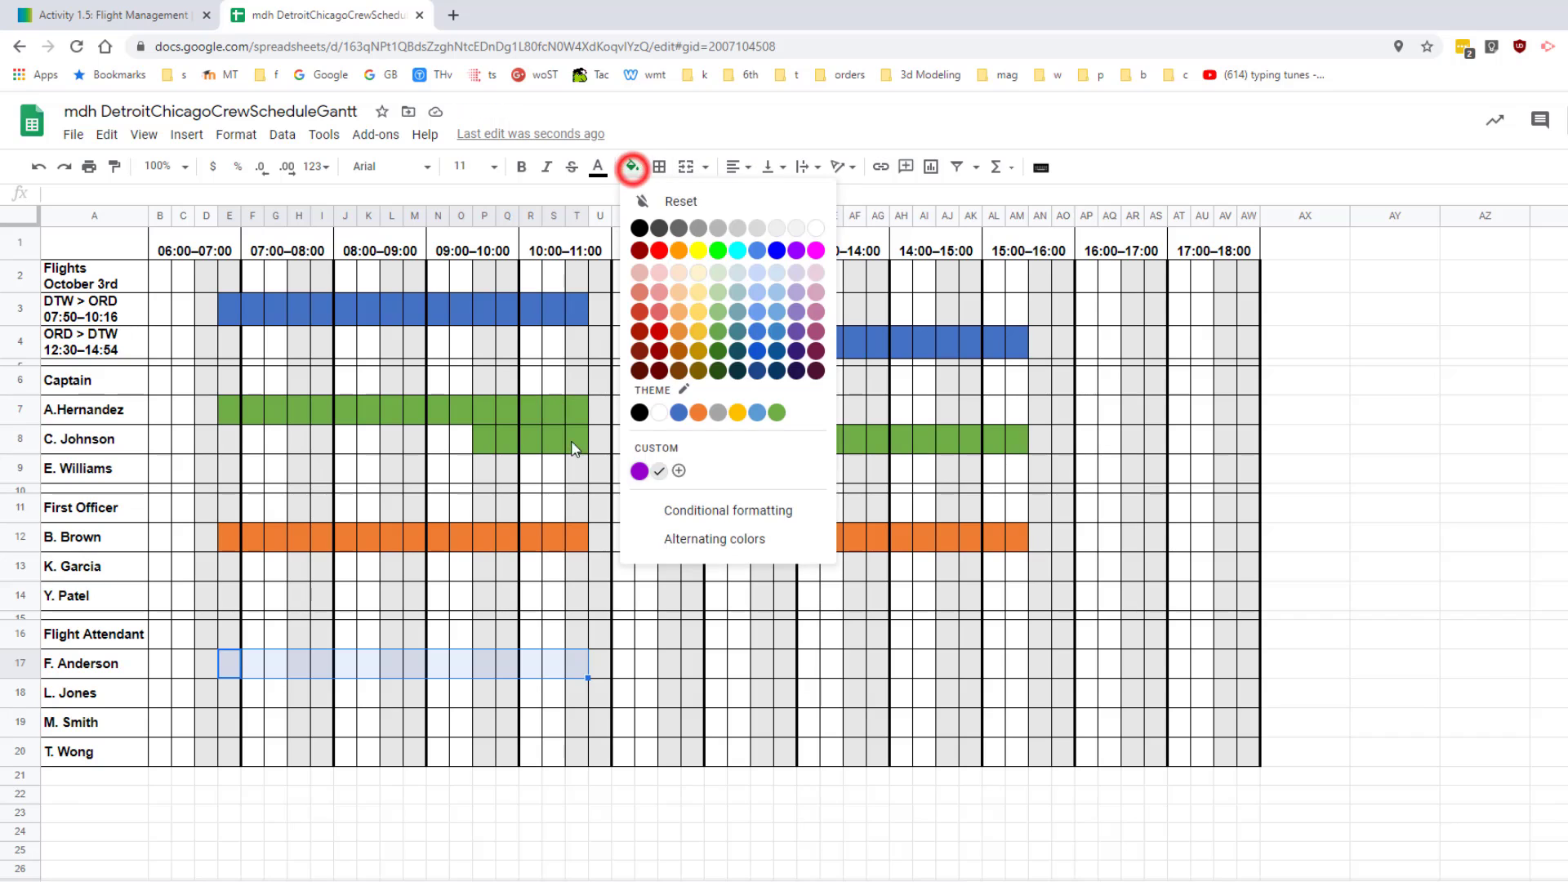
click(640, 472)
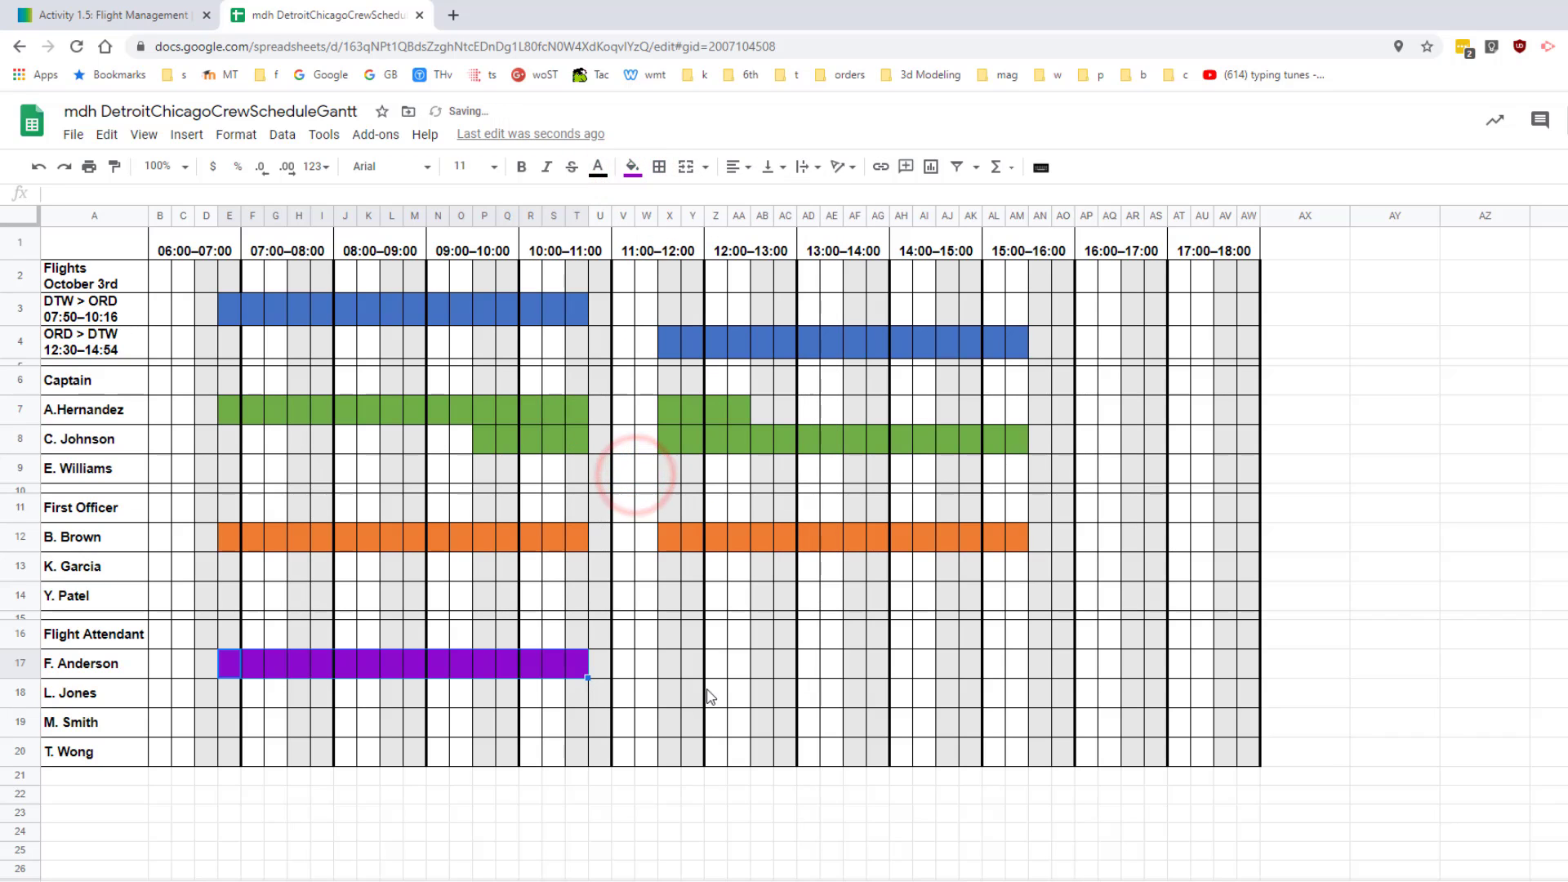
drag(671, 665, 1019, 666)
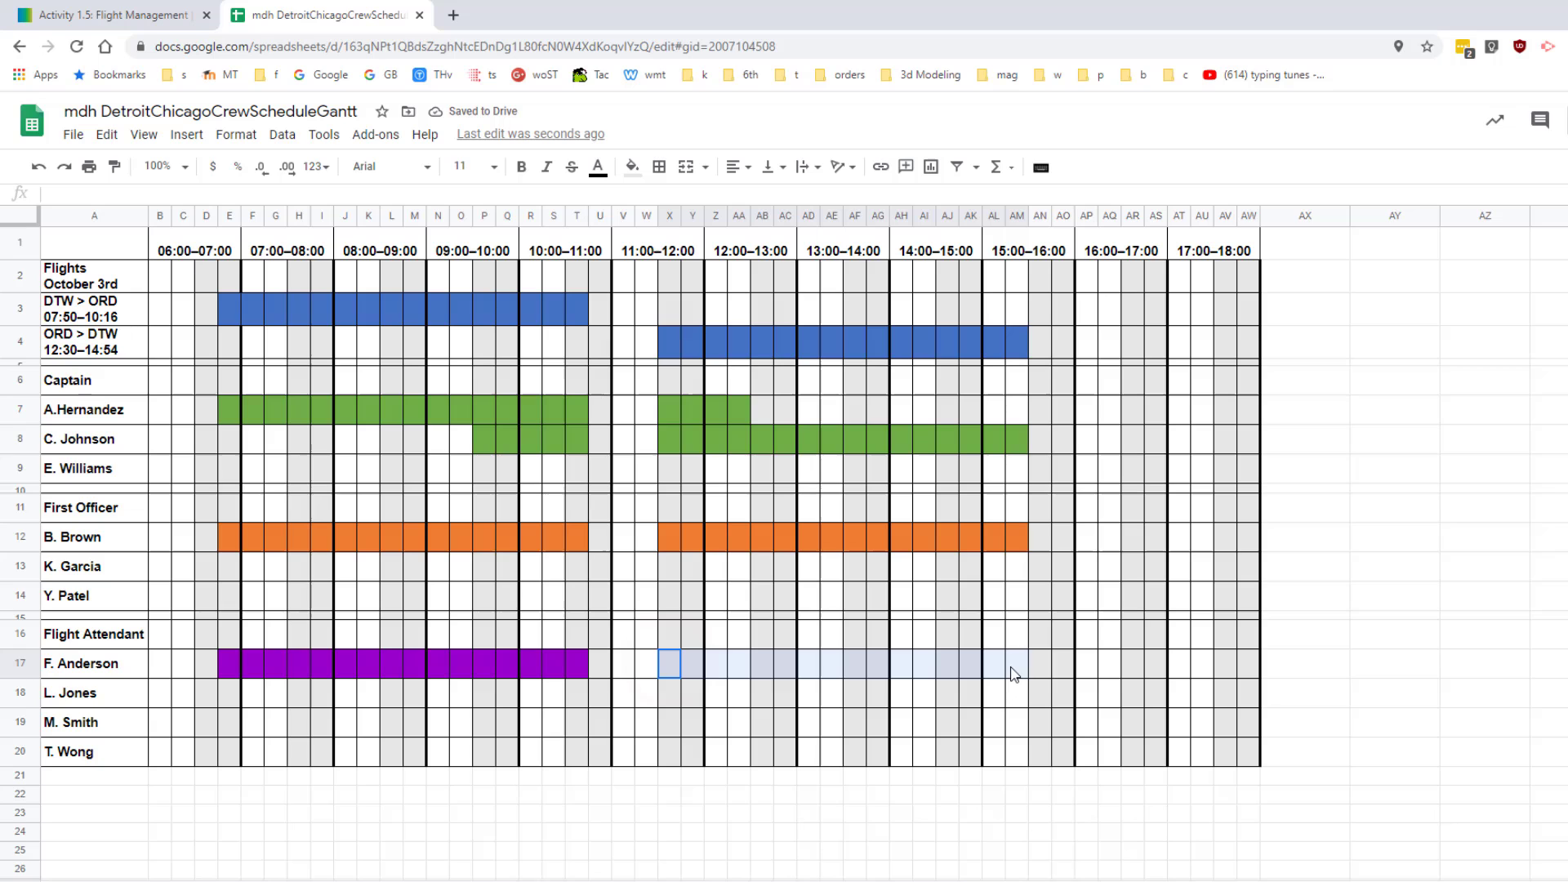
click(632, 167)
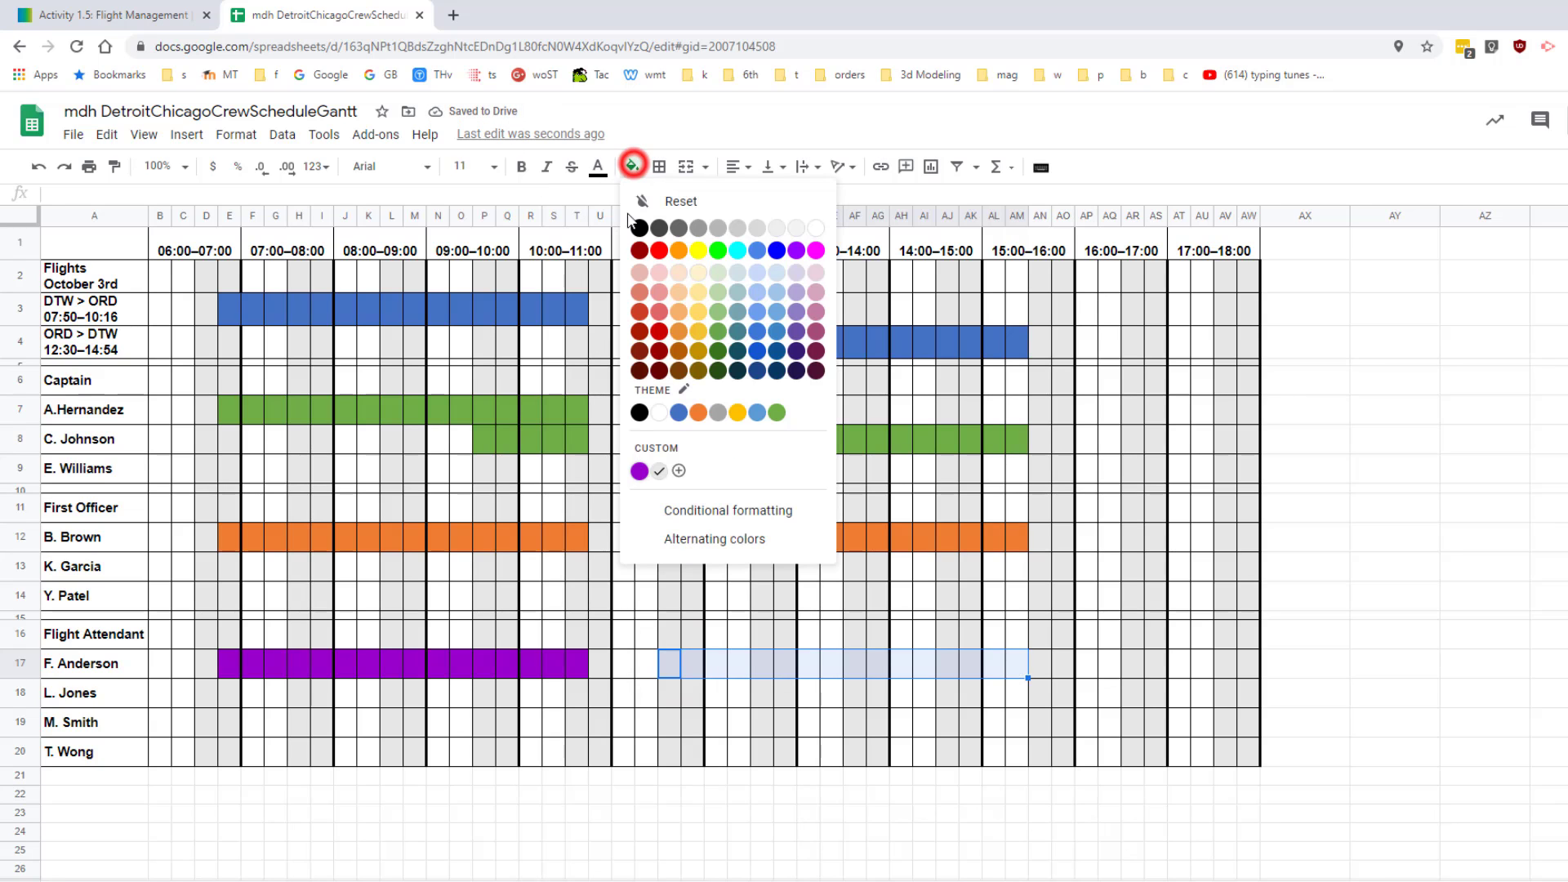
click(640, 471)
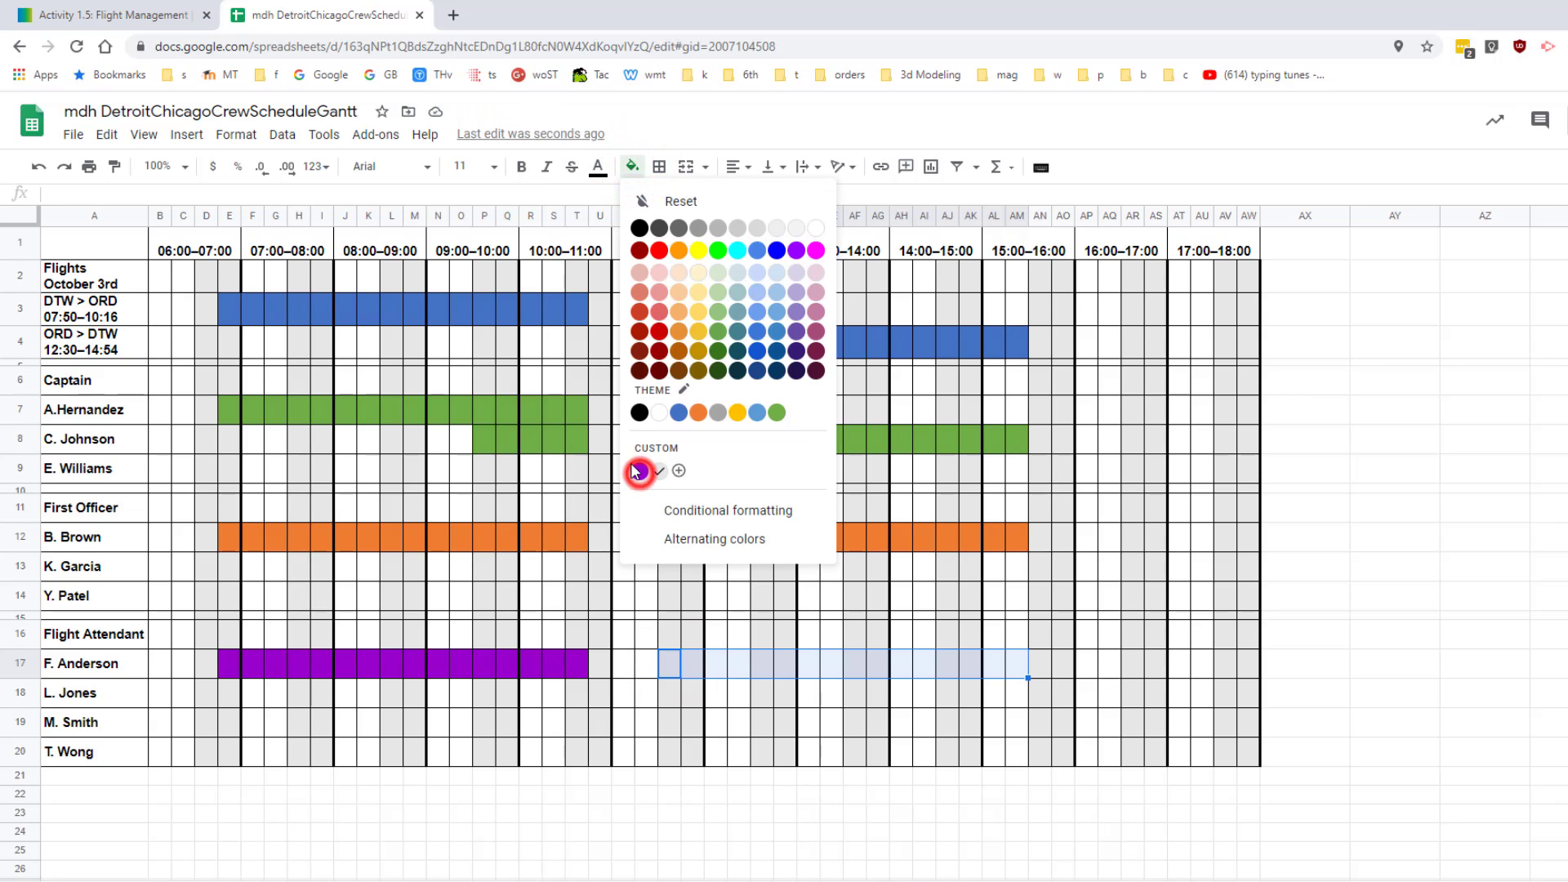
click(160, 15)
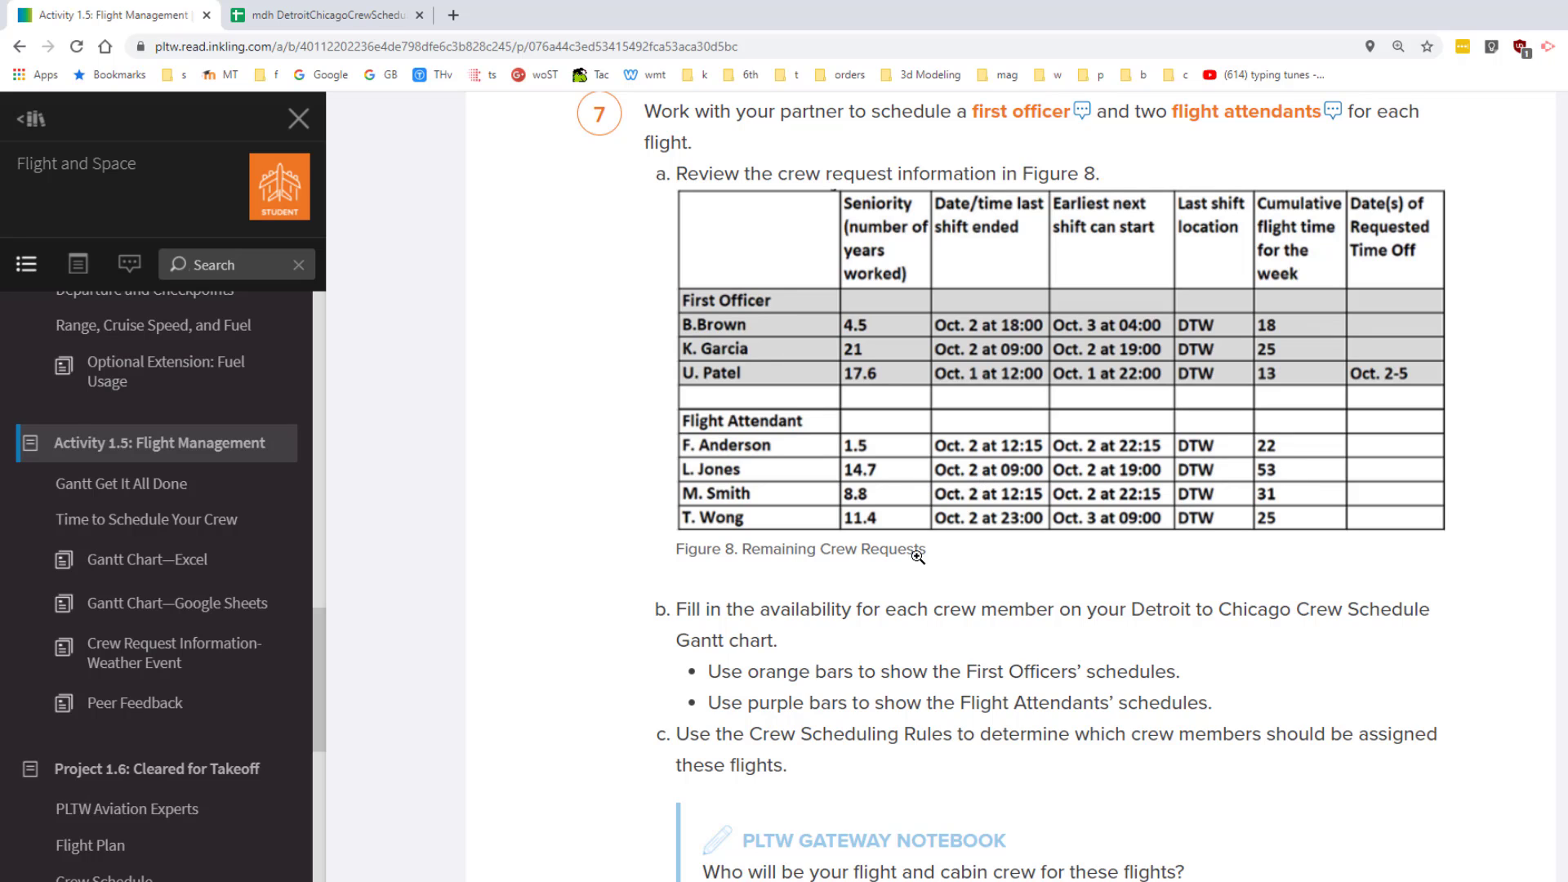
- Switch back to the Gantt spreadsheet showing F. Anderson's purple bars
click(372, 16)
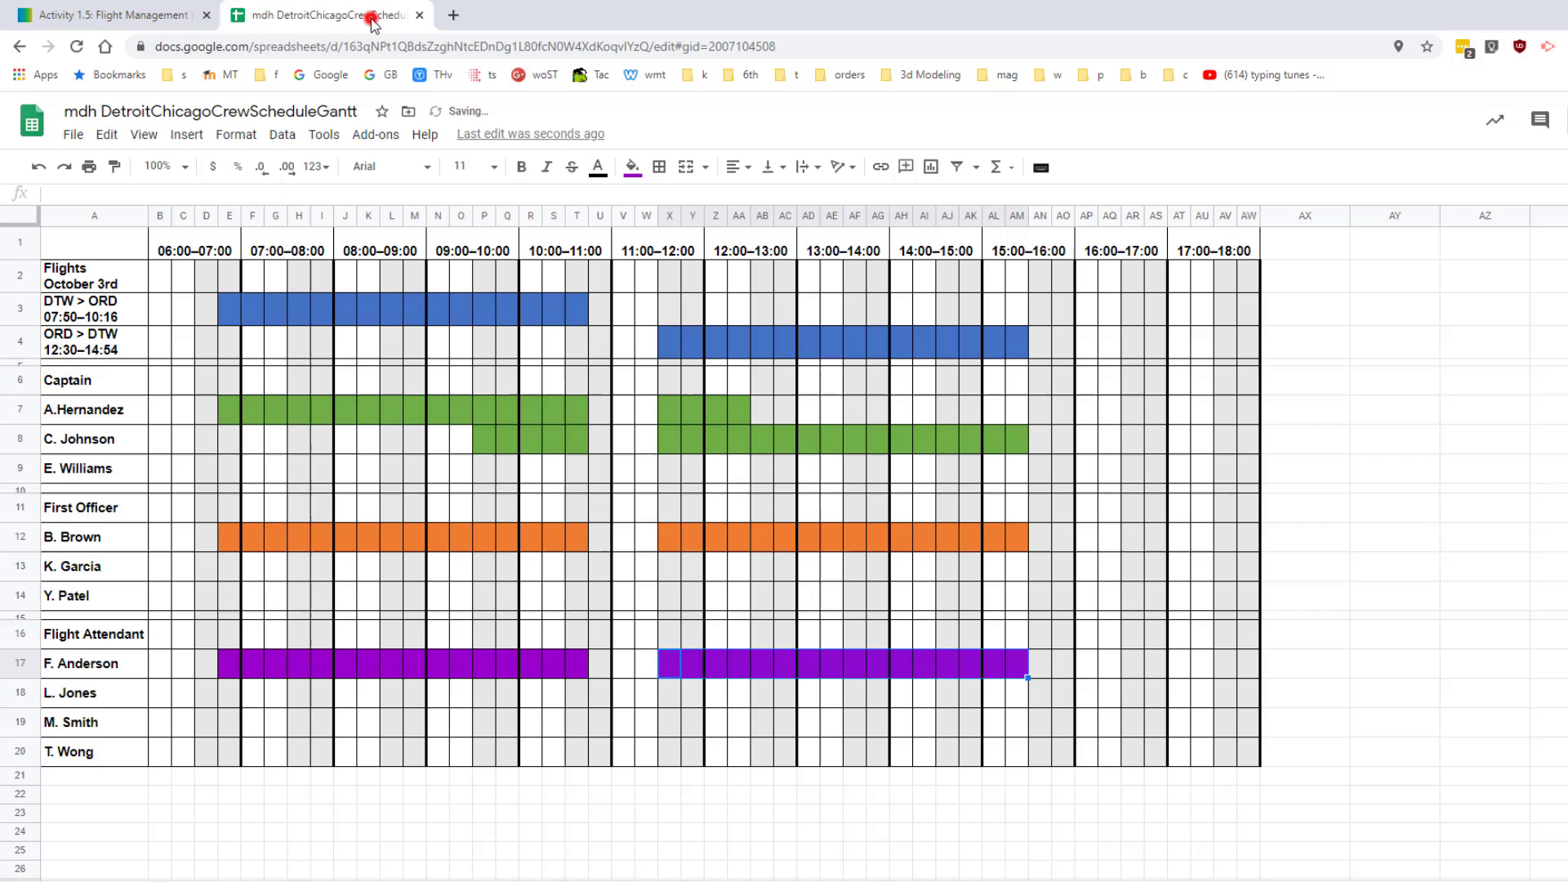